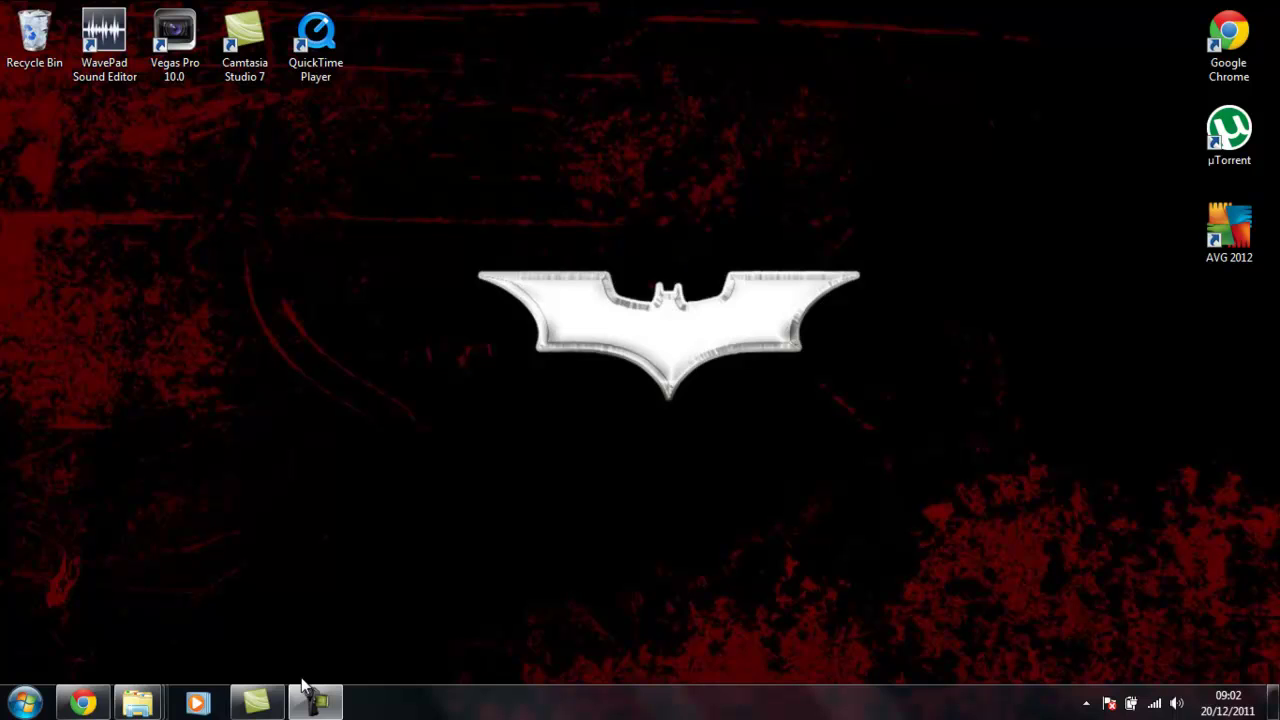
Download WinRAR x86 (32 bit) 4.10 beta 5 from the RARLAB page in Chrome and install it with the default options.
left_click(120, 595)
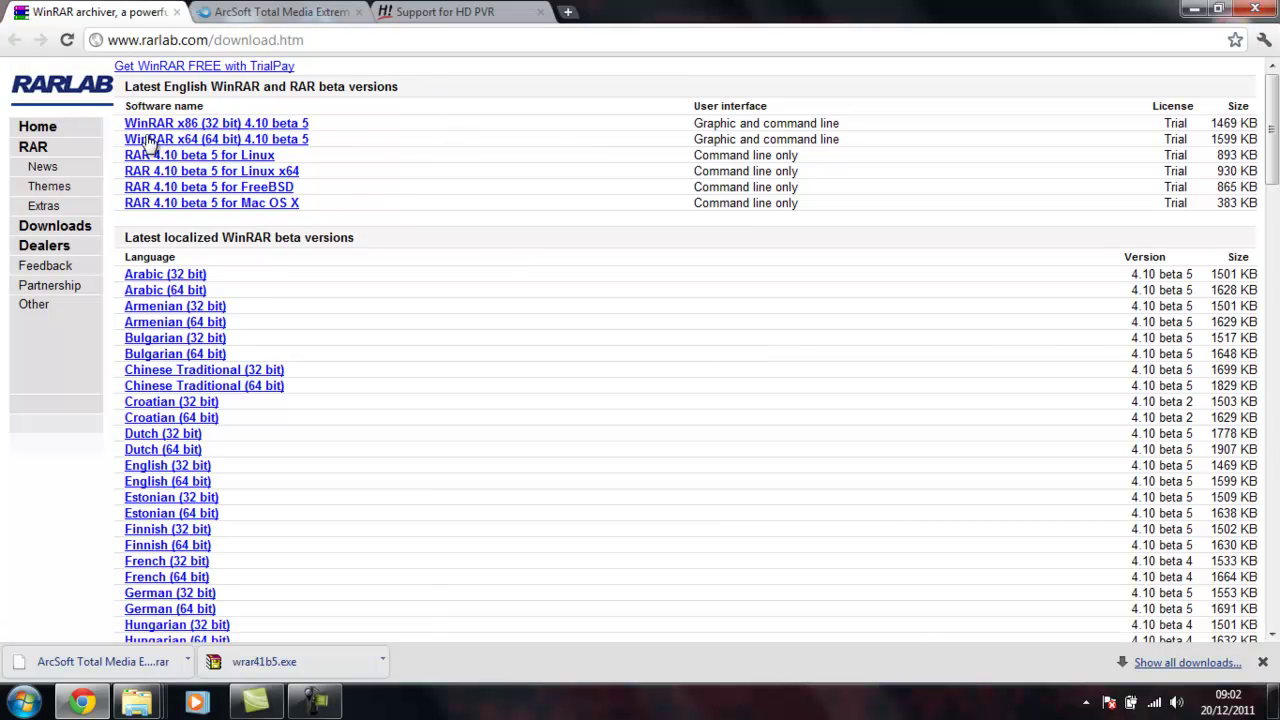
left_click(240, 125)
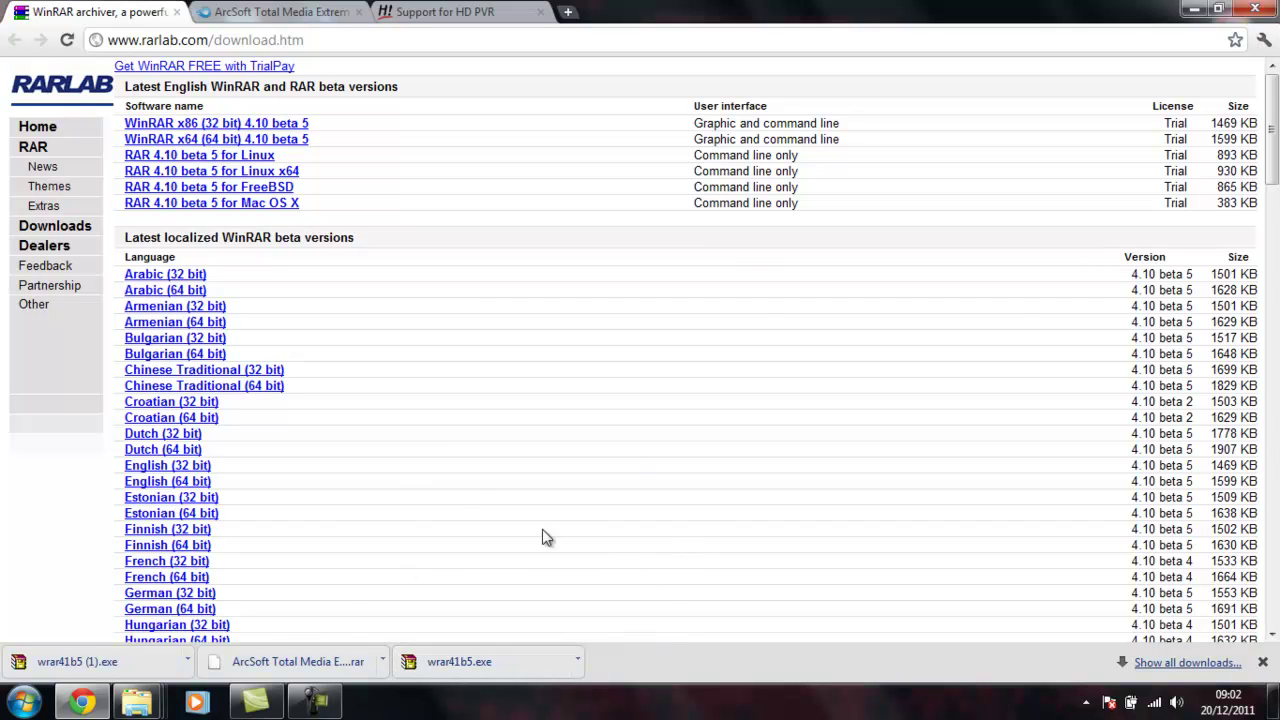
left_click(520, 667)
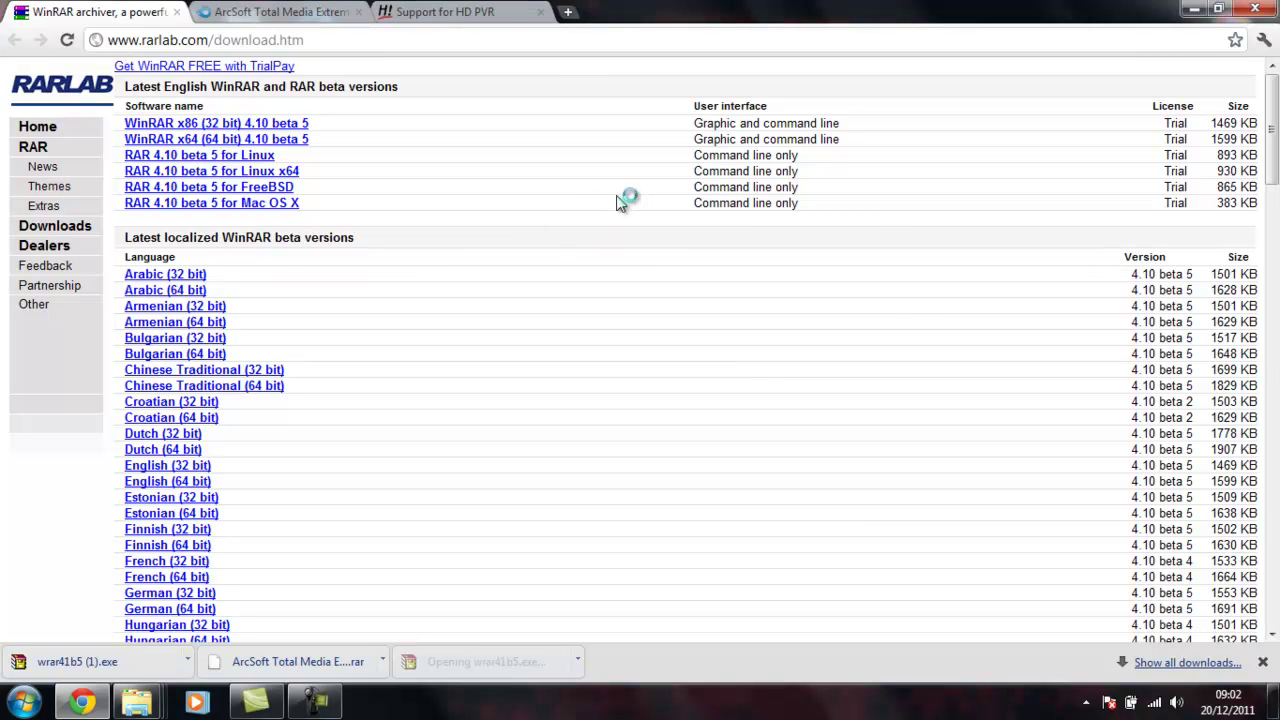
left_click(591, 510)
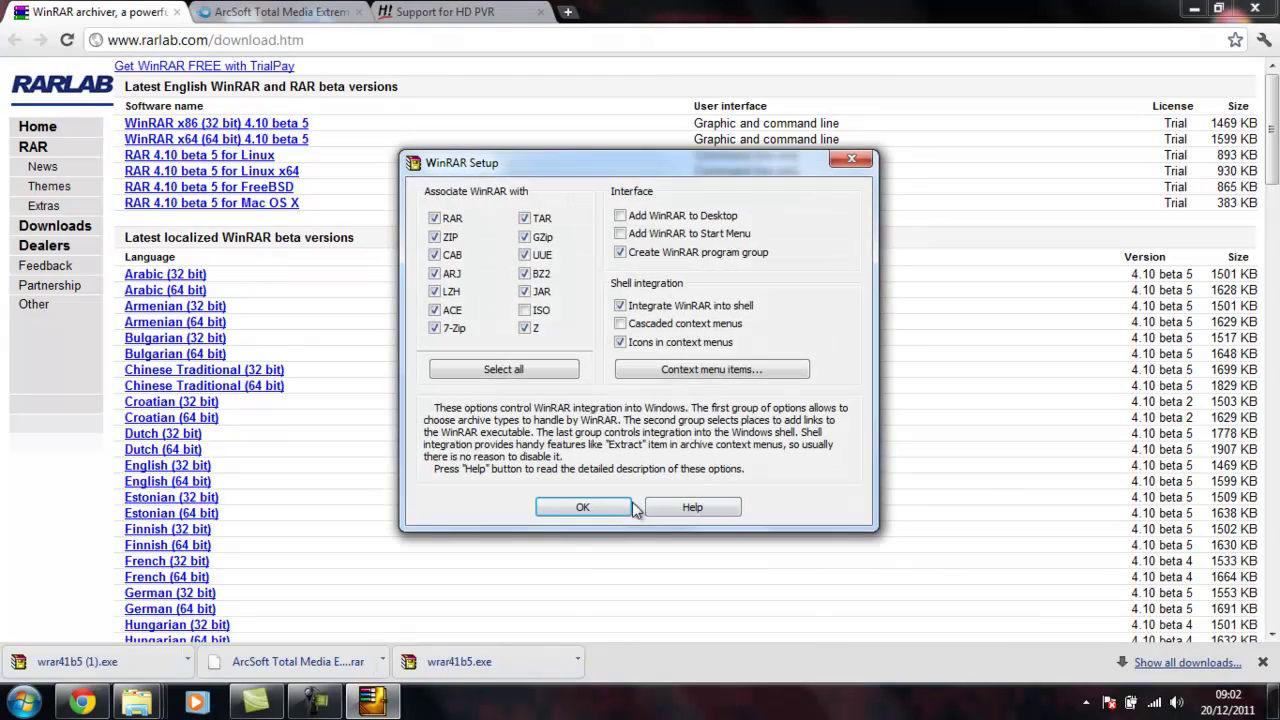
left_click(591, 512)
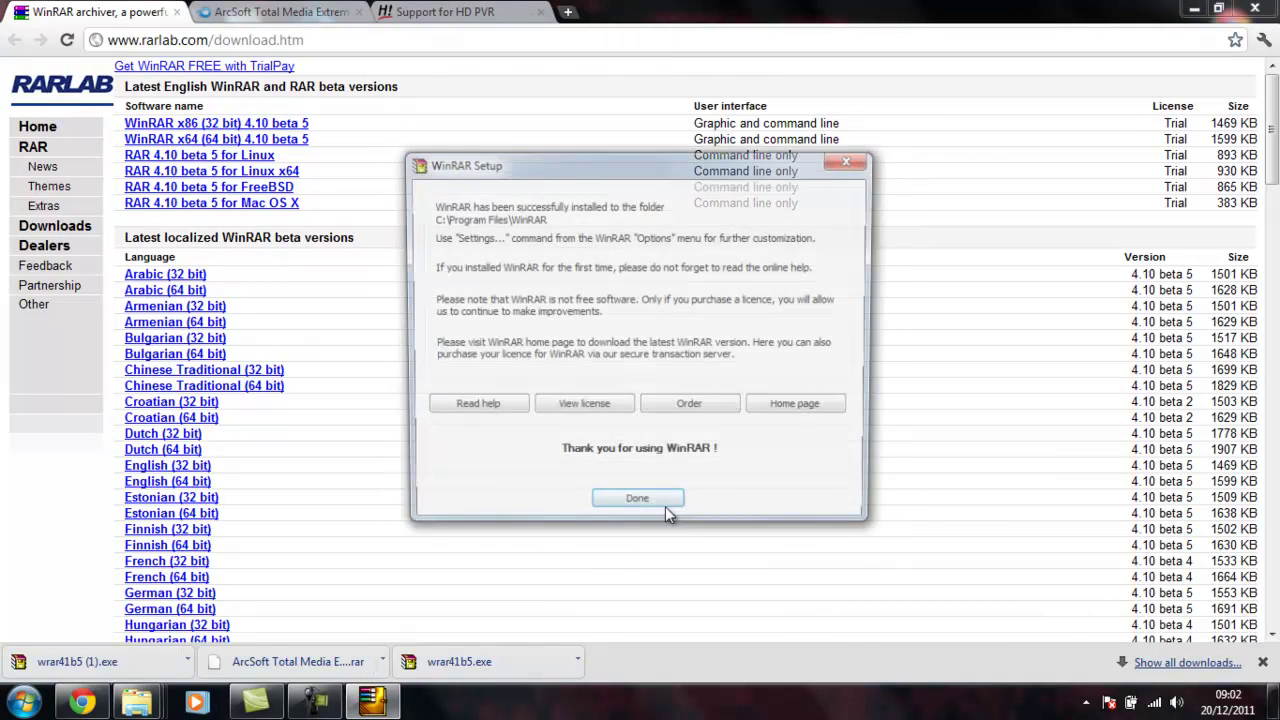
left_click(629, 510)
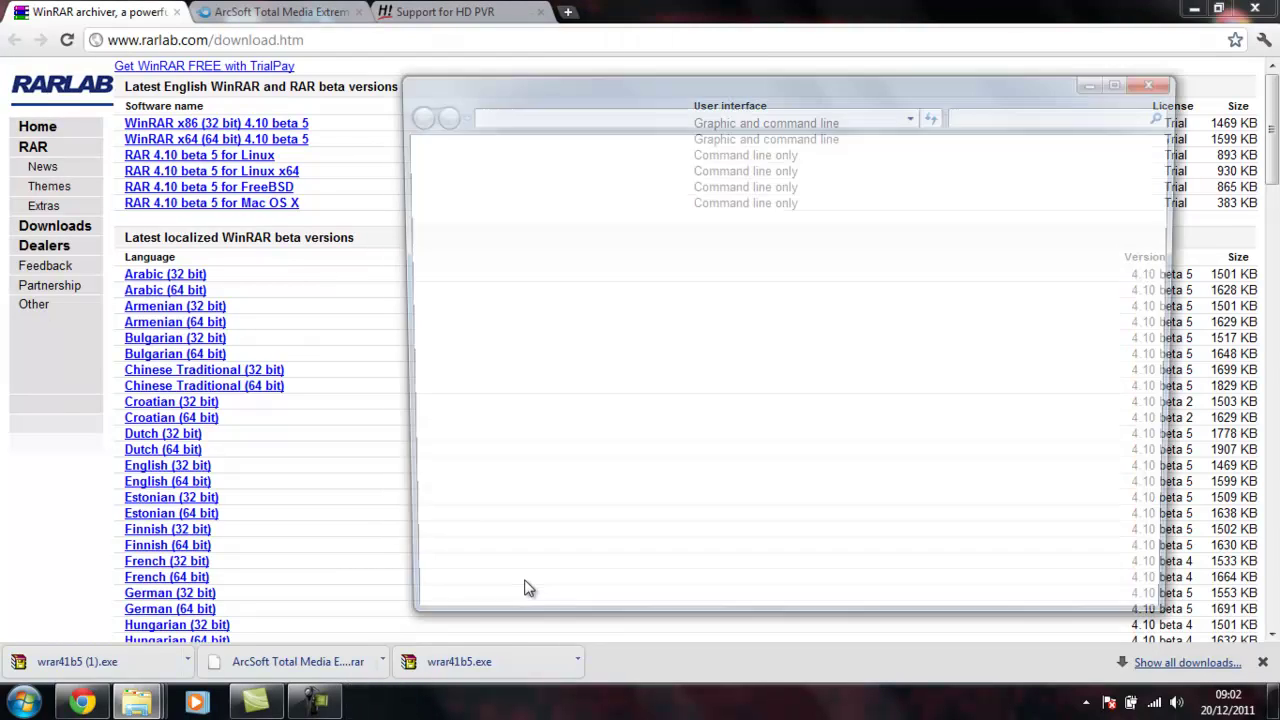
left_click(1160, 80)
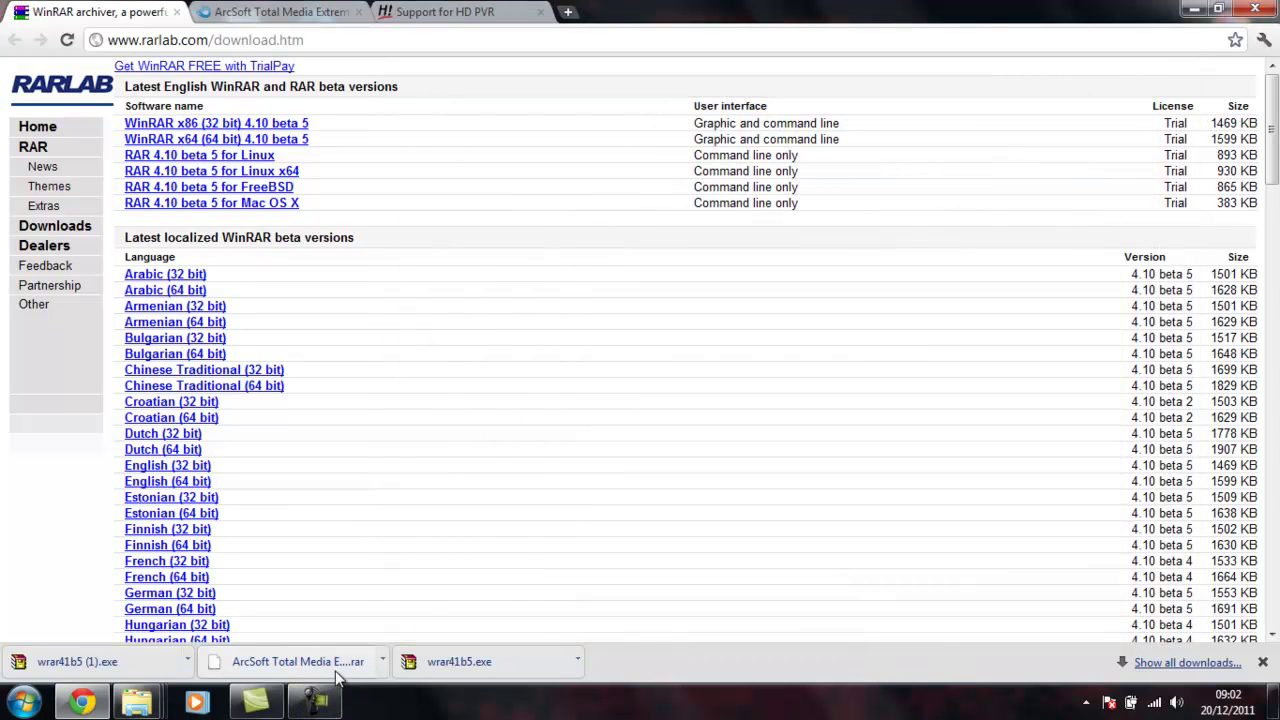
Open the downloaded ArcSoft Total Media Extreme 1.0.9.4 archive and launch Setup.exe from its Installation Files folder.
left_click(352, 10)
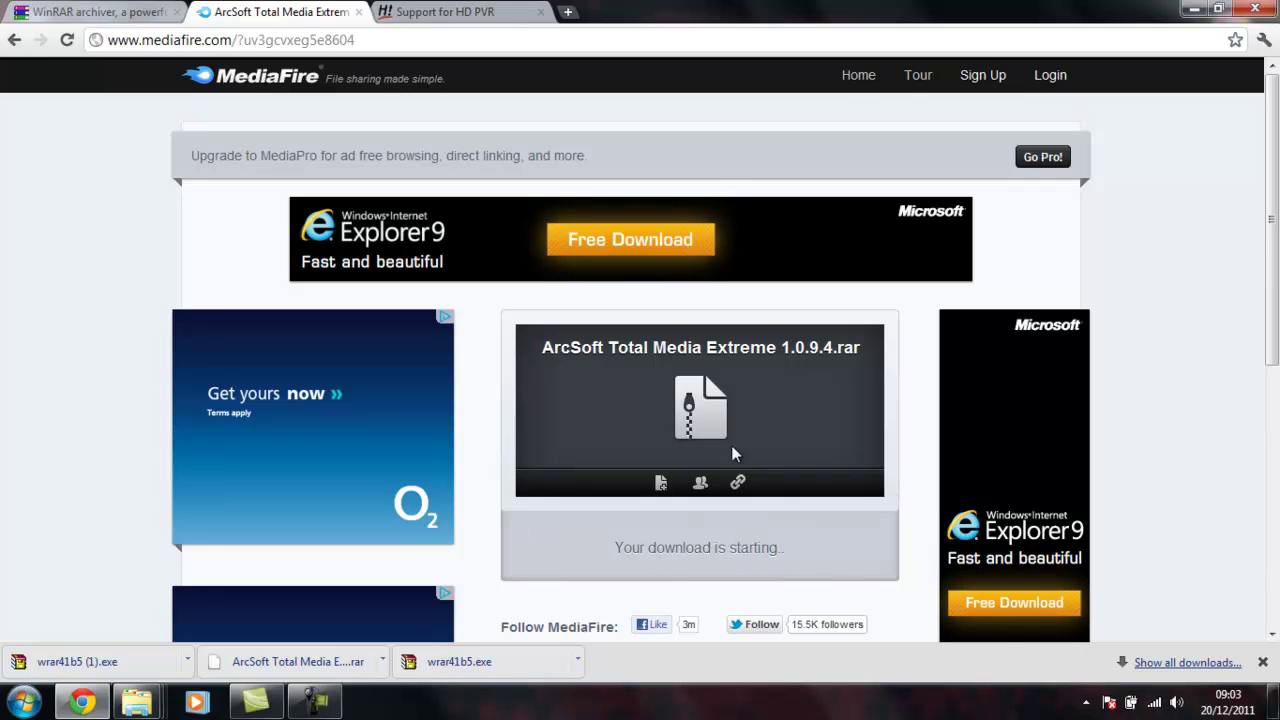
left_click(298, 665)
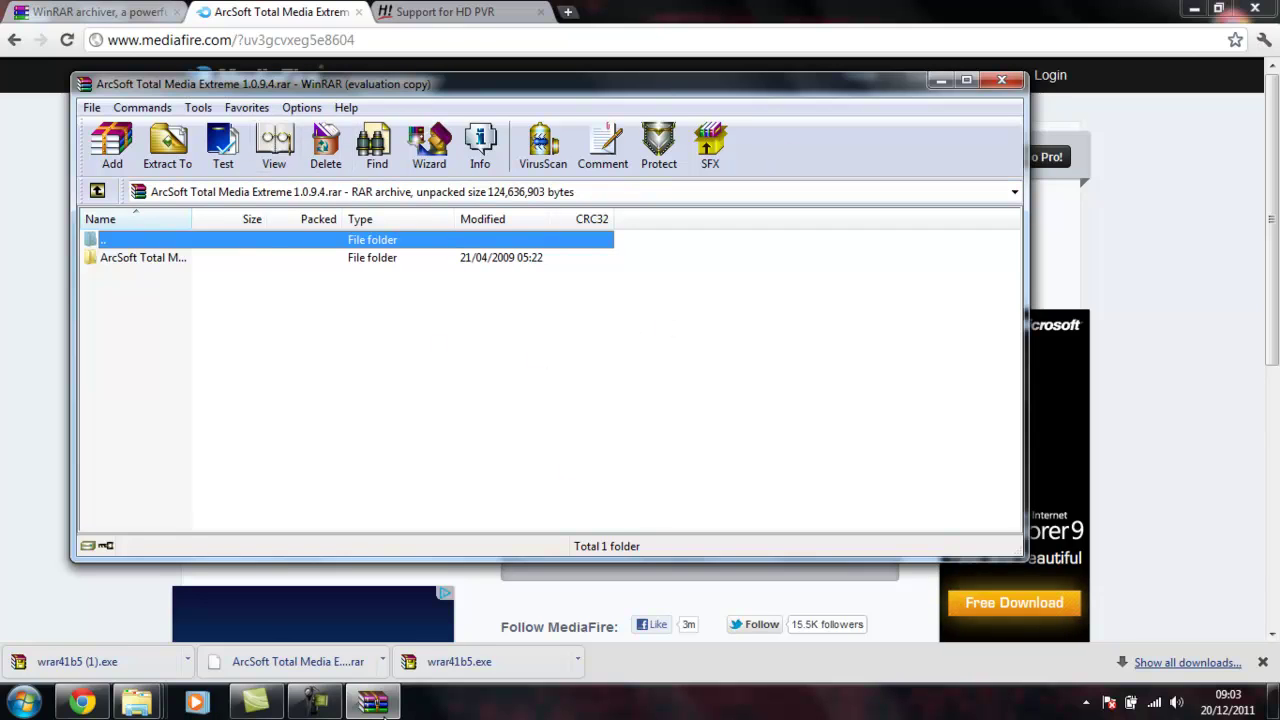
double_click(147, 260)
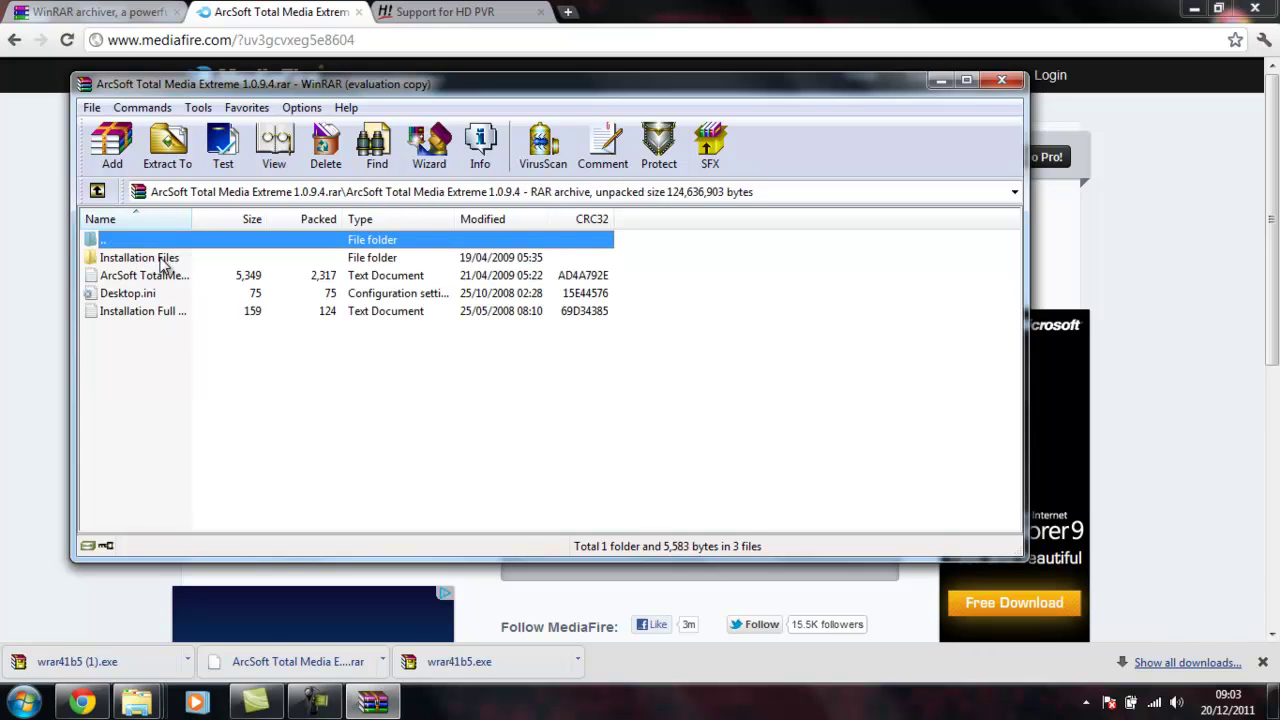
double_click(164, 262)
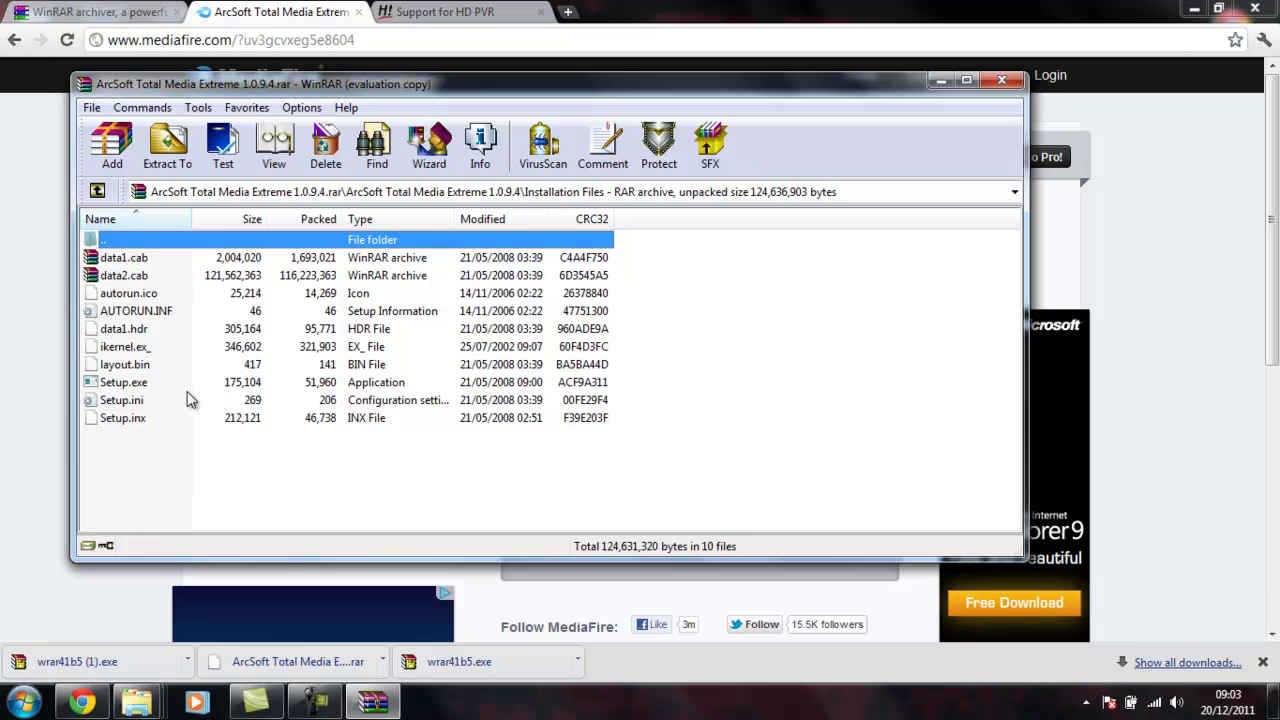
double_click(140, 383)
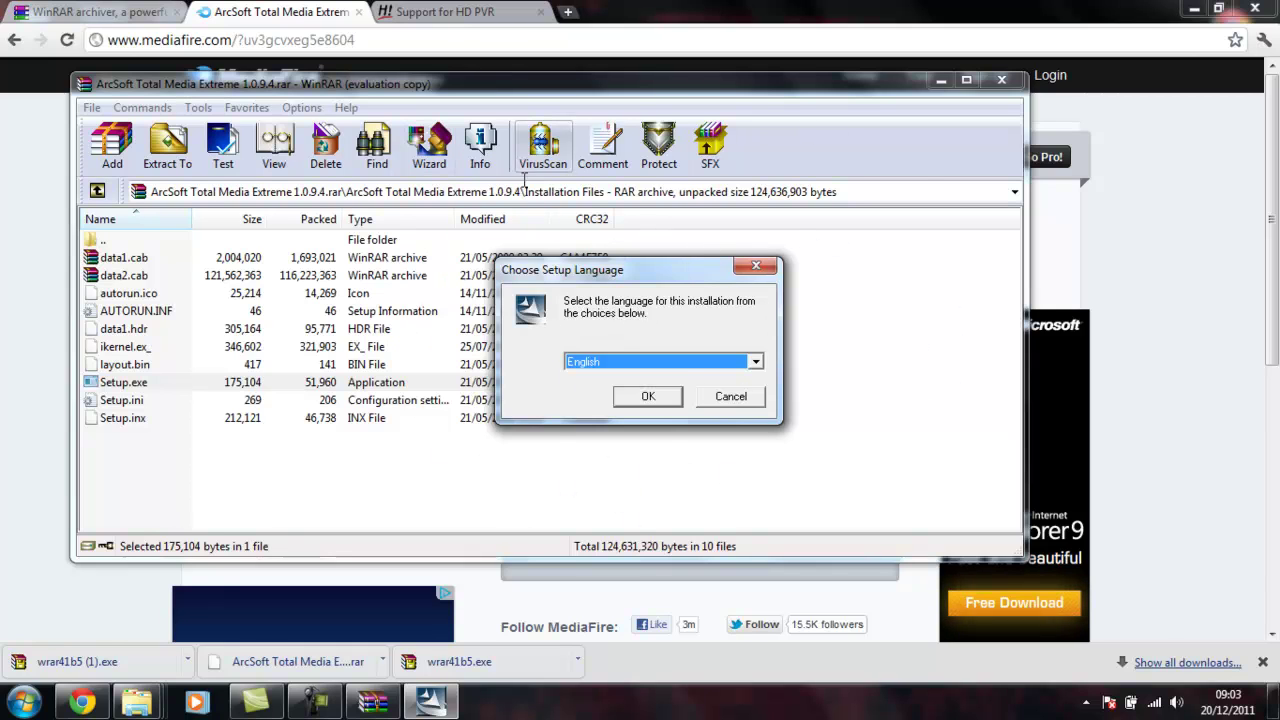
Start installing TotalMedia Extreme in English with the default destination, all four components and the ArcSoft TotalMedia Extreme program folder.
left_click(663, 398)
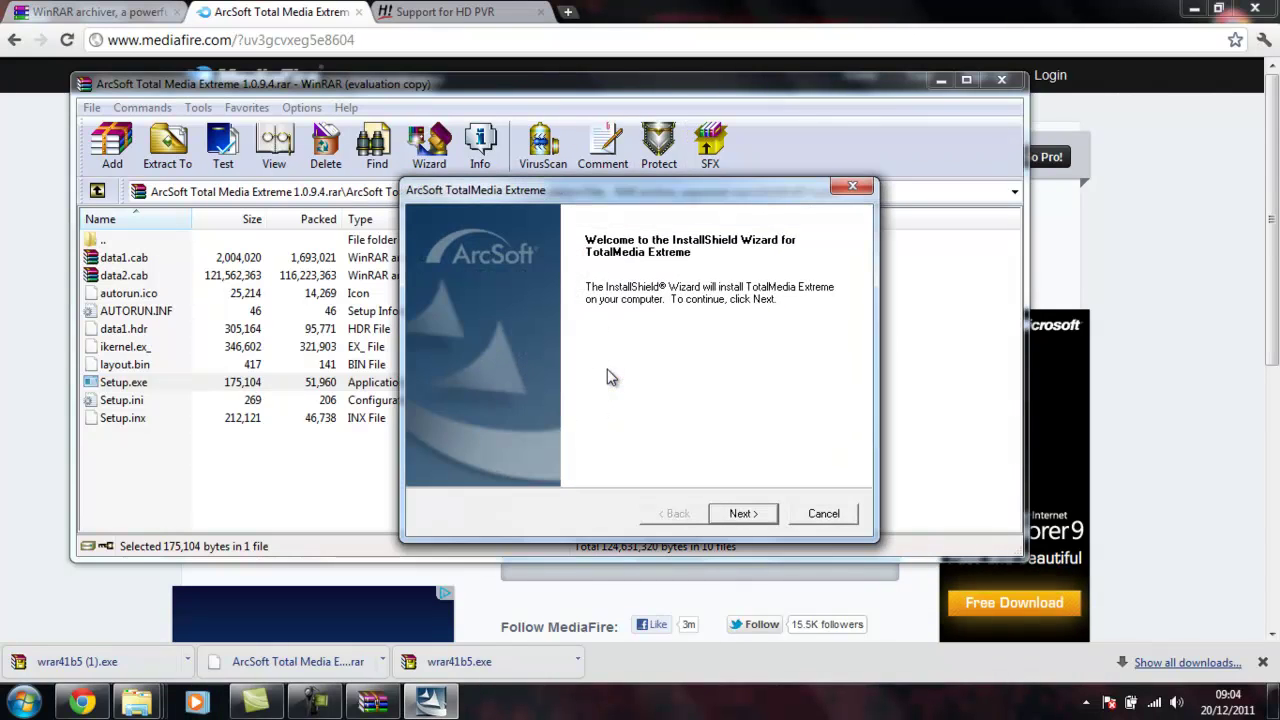
left_click(743, 513)
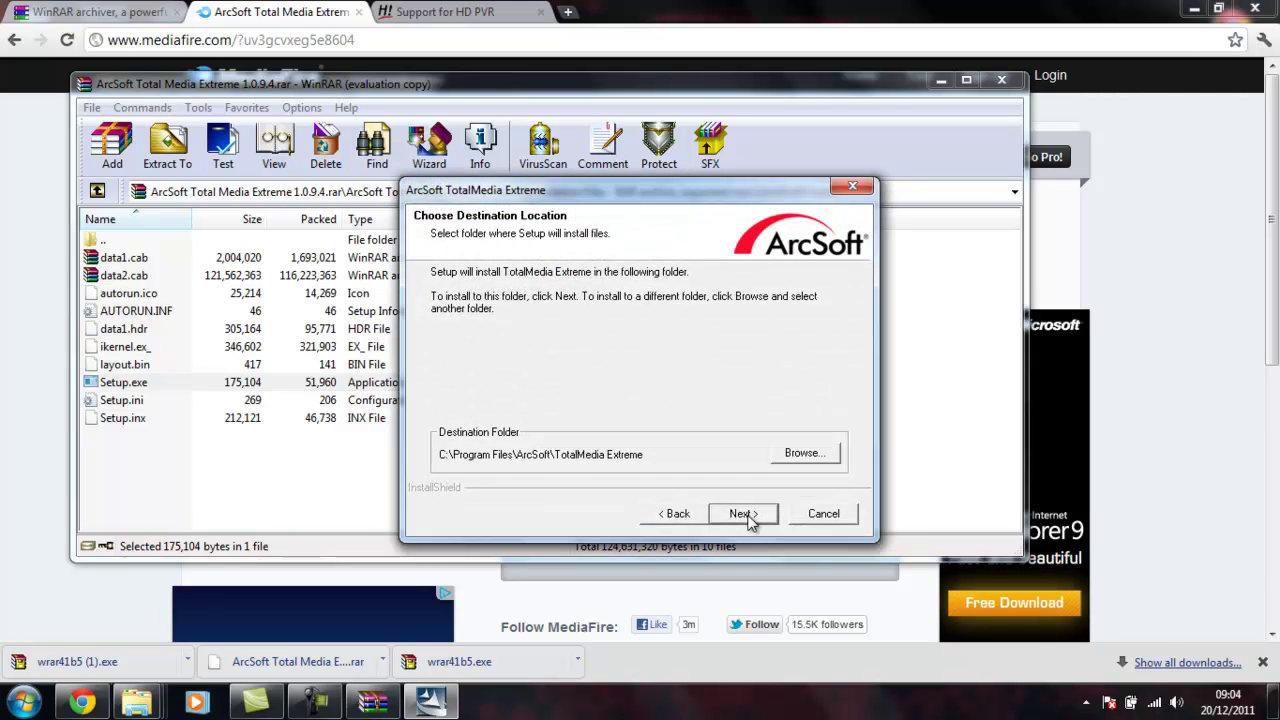
left_click(748, 517)
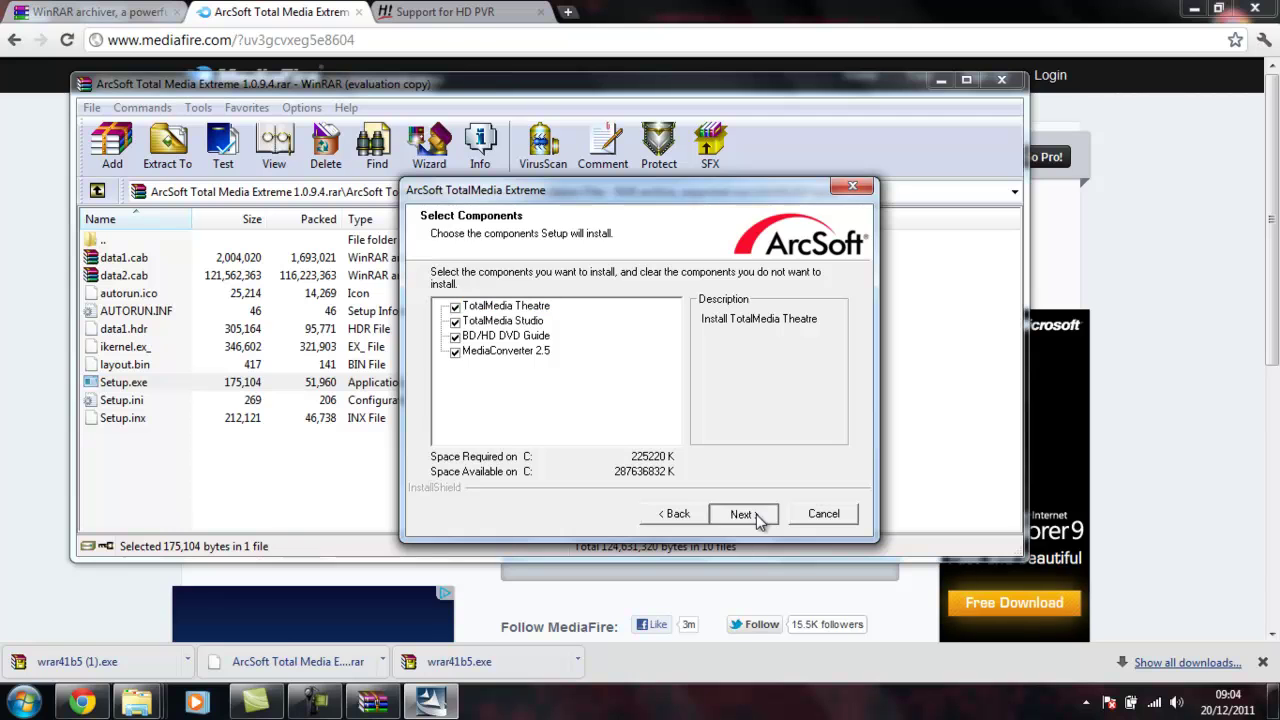
left_click(743, 514)
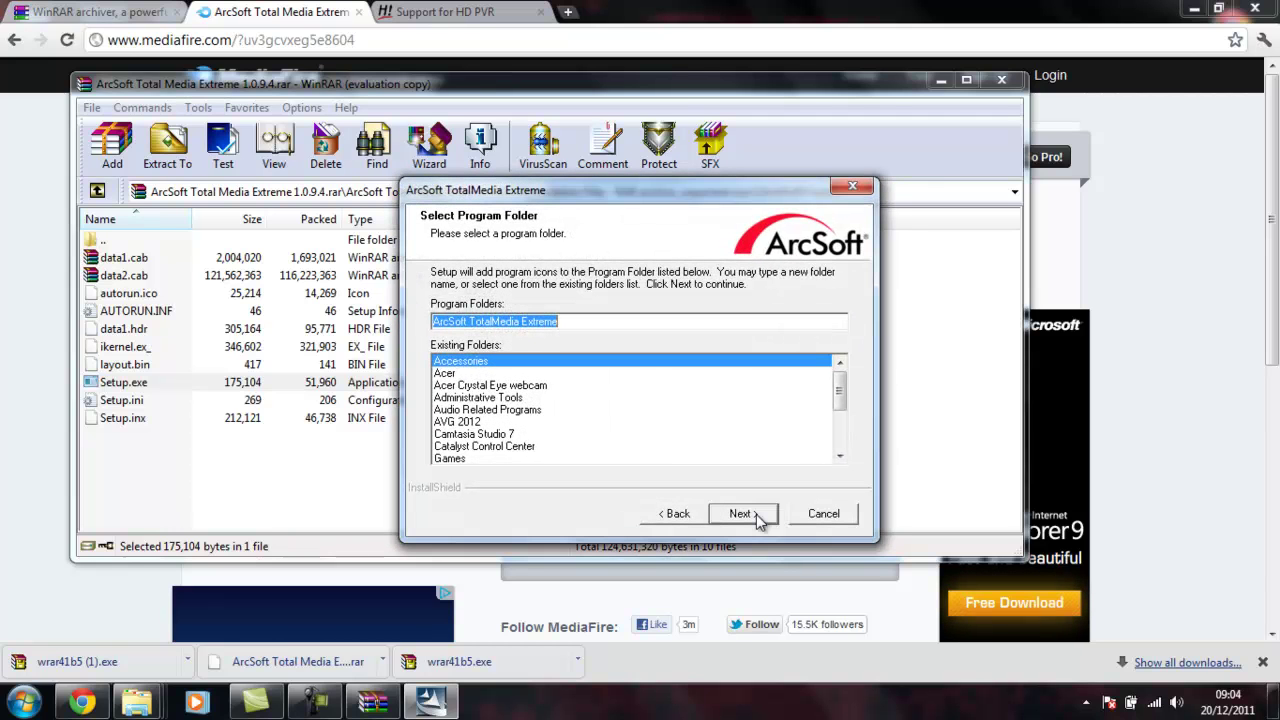
left_click(742, 514)
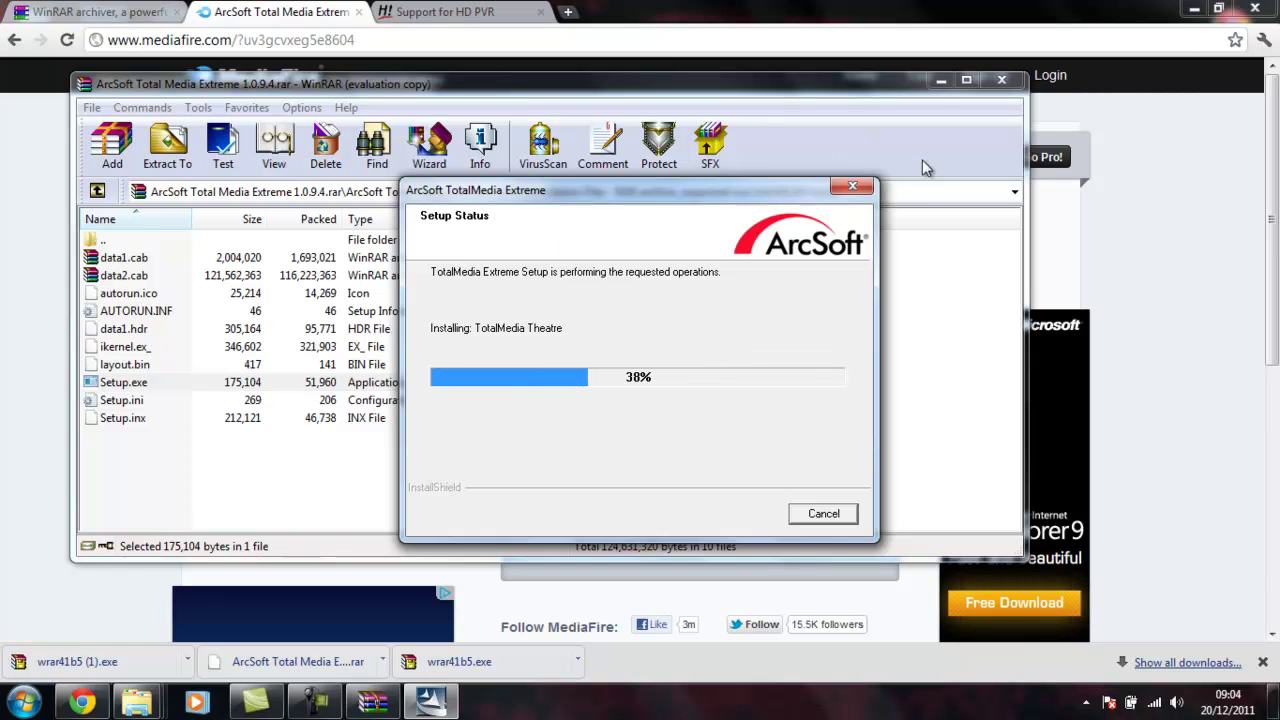
Close the WinRAR download page and minimise the archive and browser windows while setup runs.
left_click(940, 80)
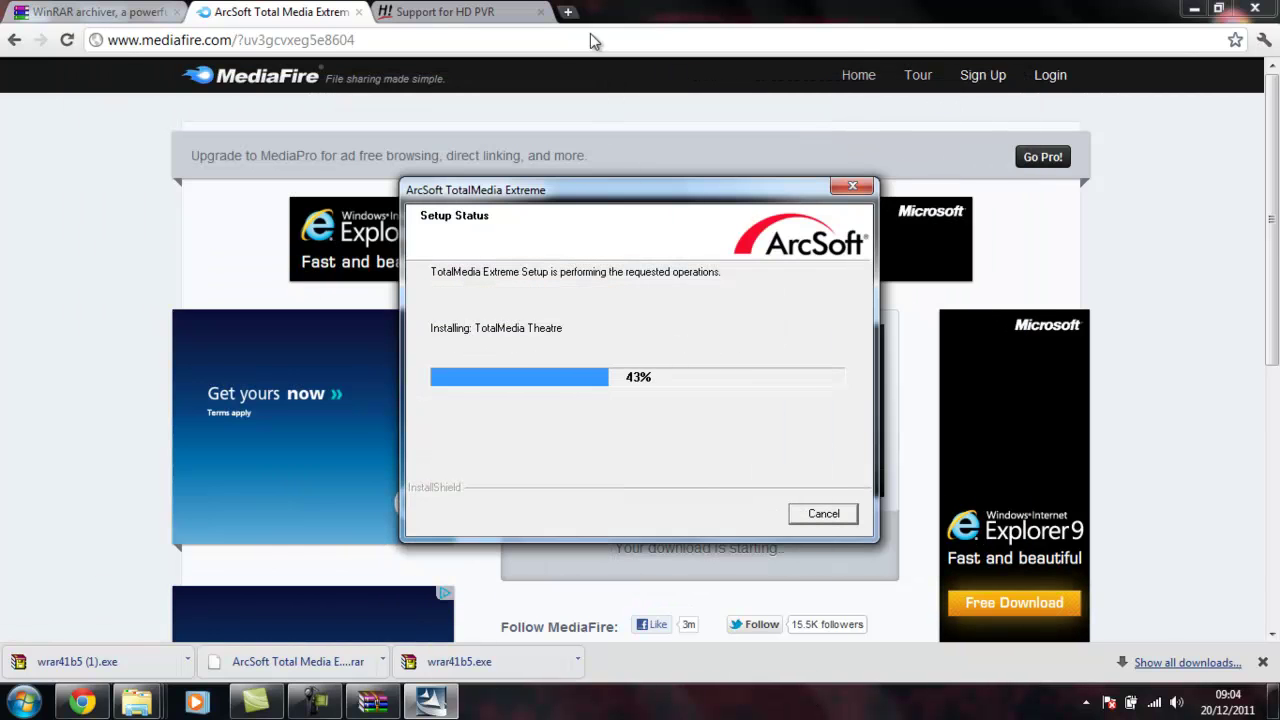
left_click(177, 13)
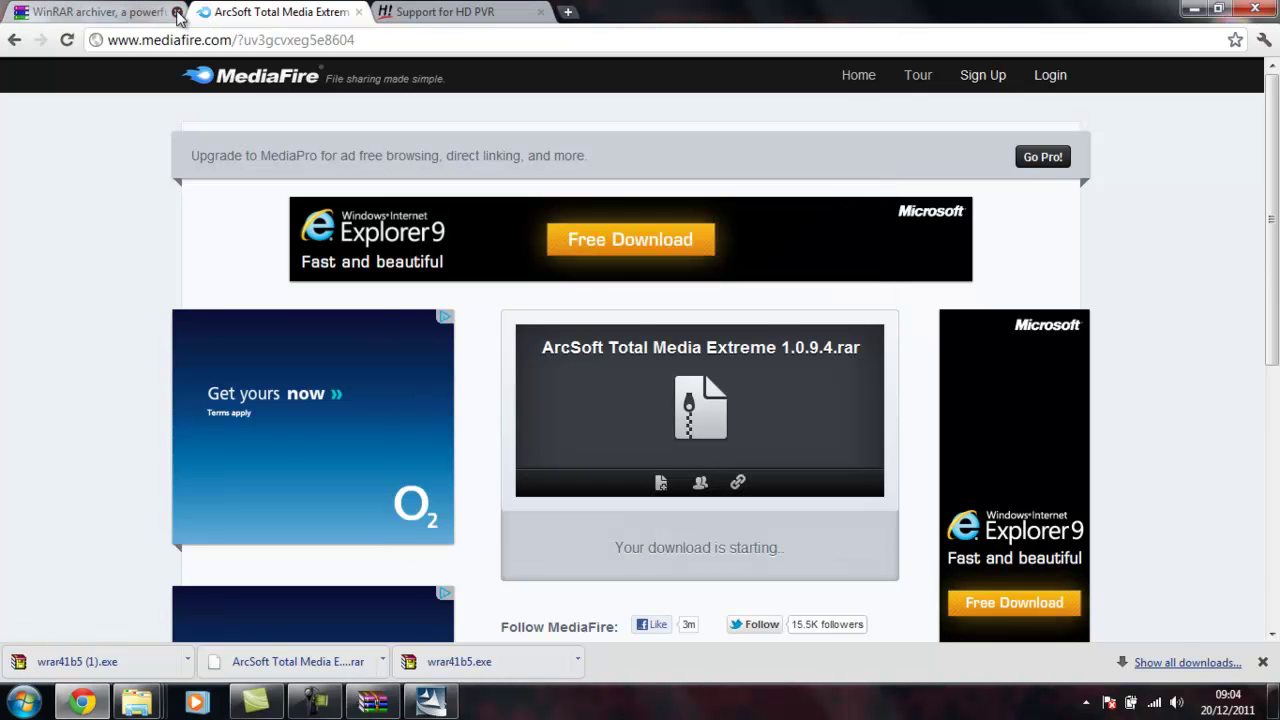
left_click(177, 13)
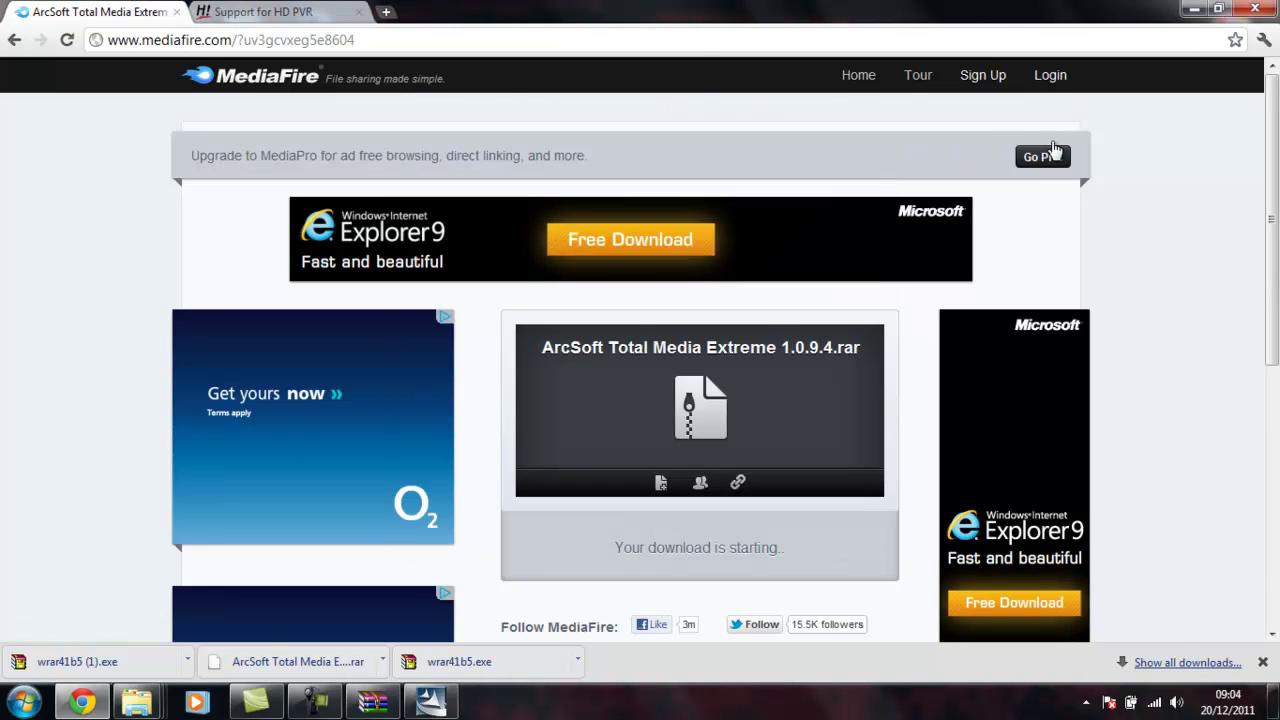
left_click(1195, 9)
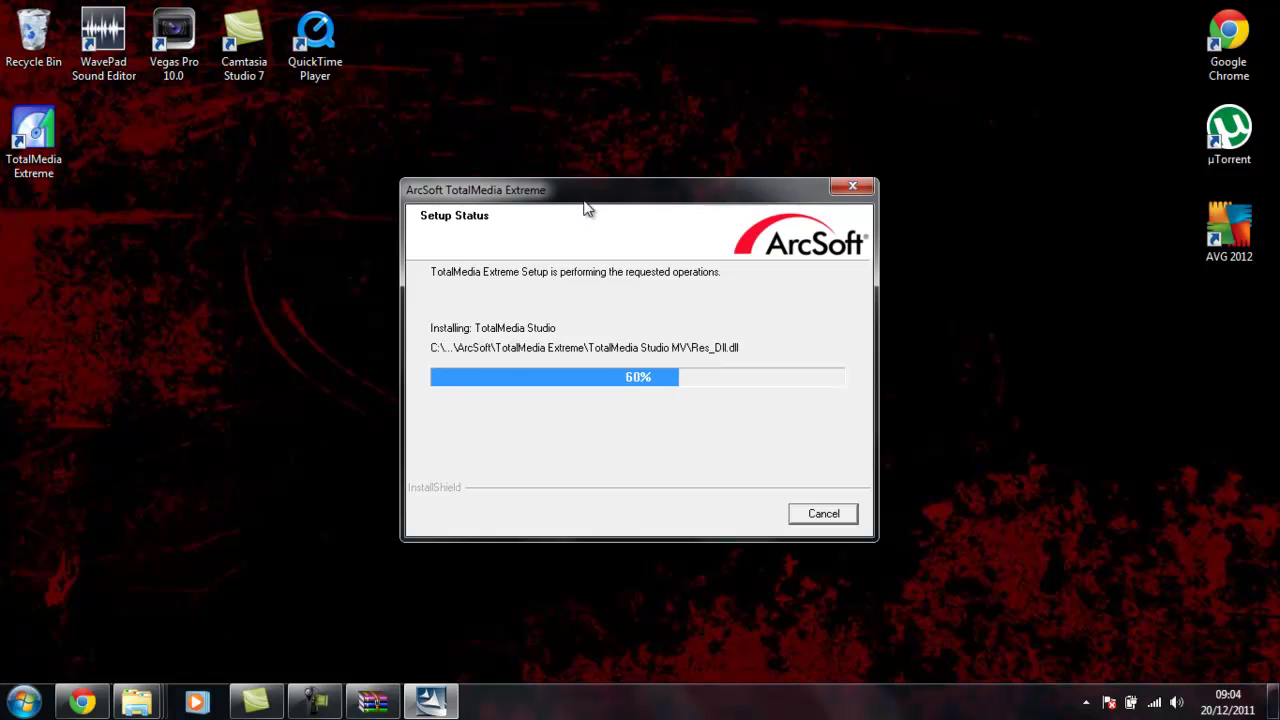
left_click_drag(586, 206, 716, 372)
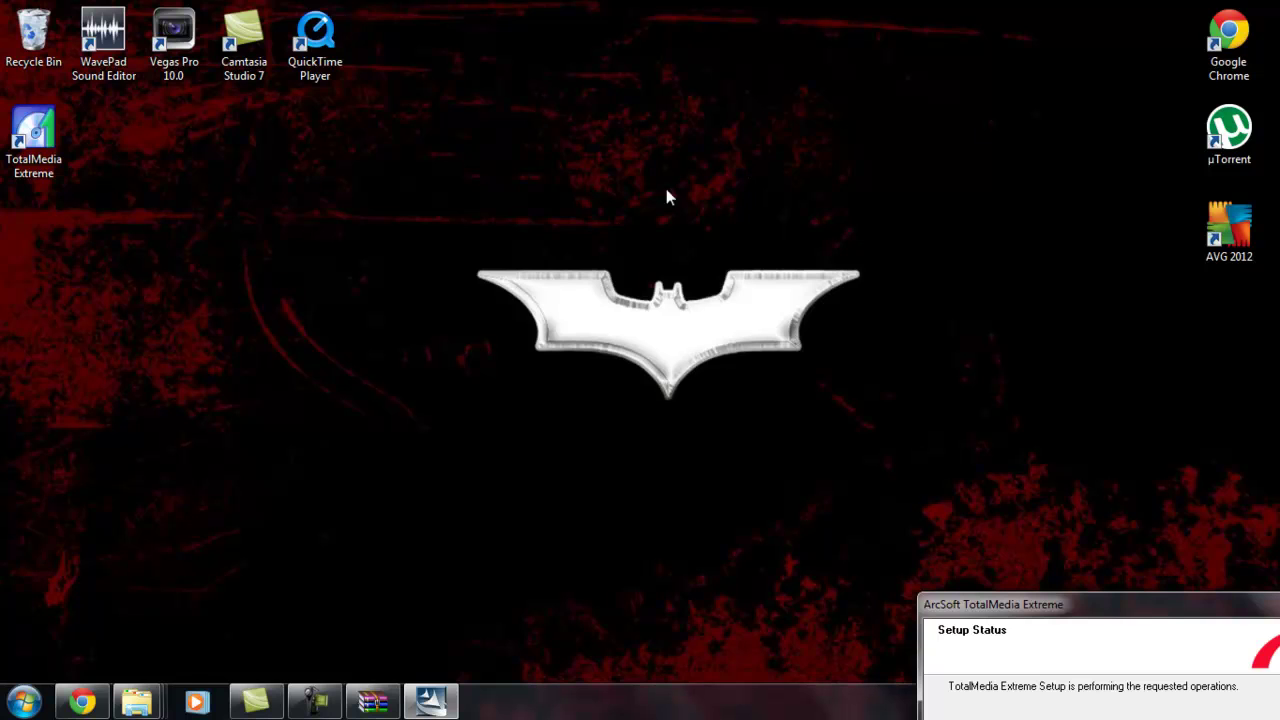
left_click_drag(1023, 600, 1037, 442)
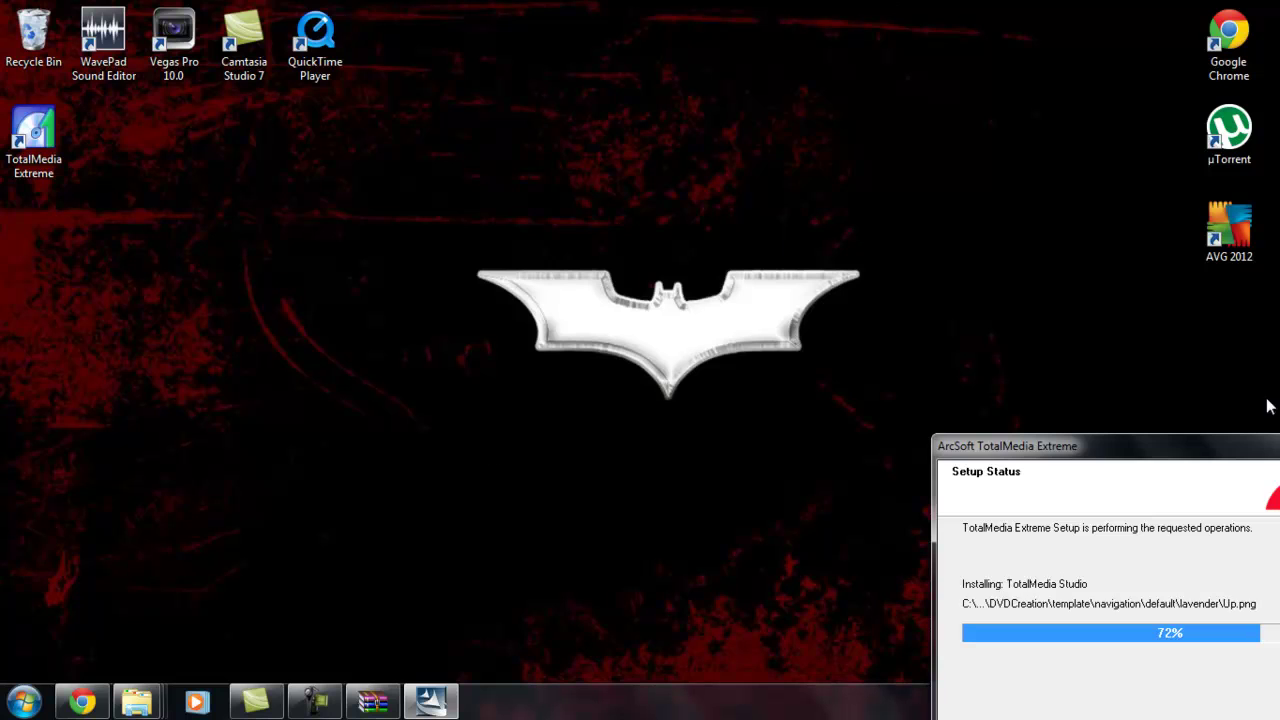
left_click_drag(1169, 440, 806, 220)
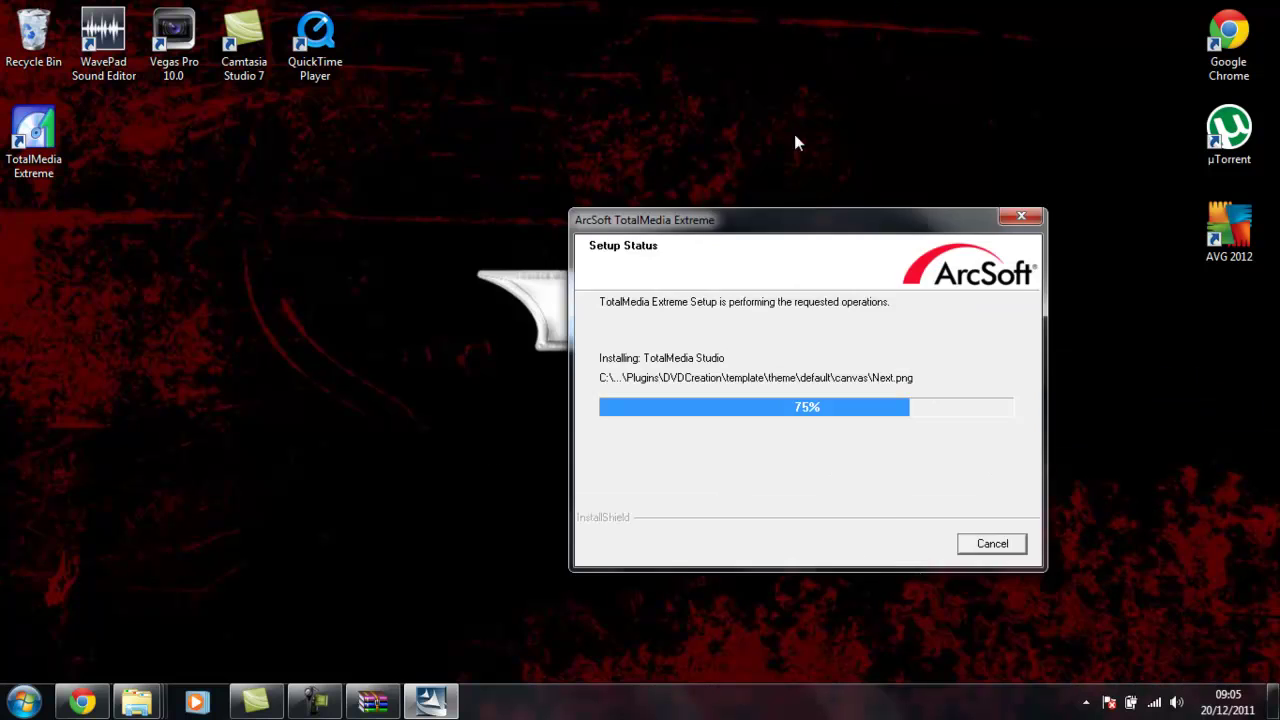
left_click_drag(794, 143, 874, 250)
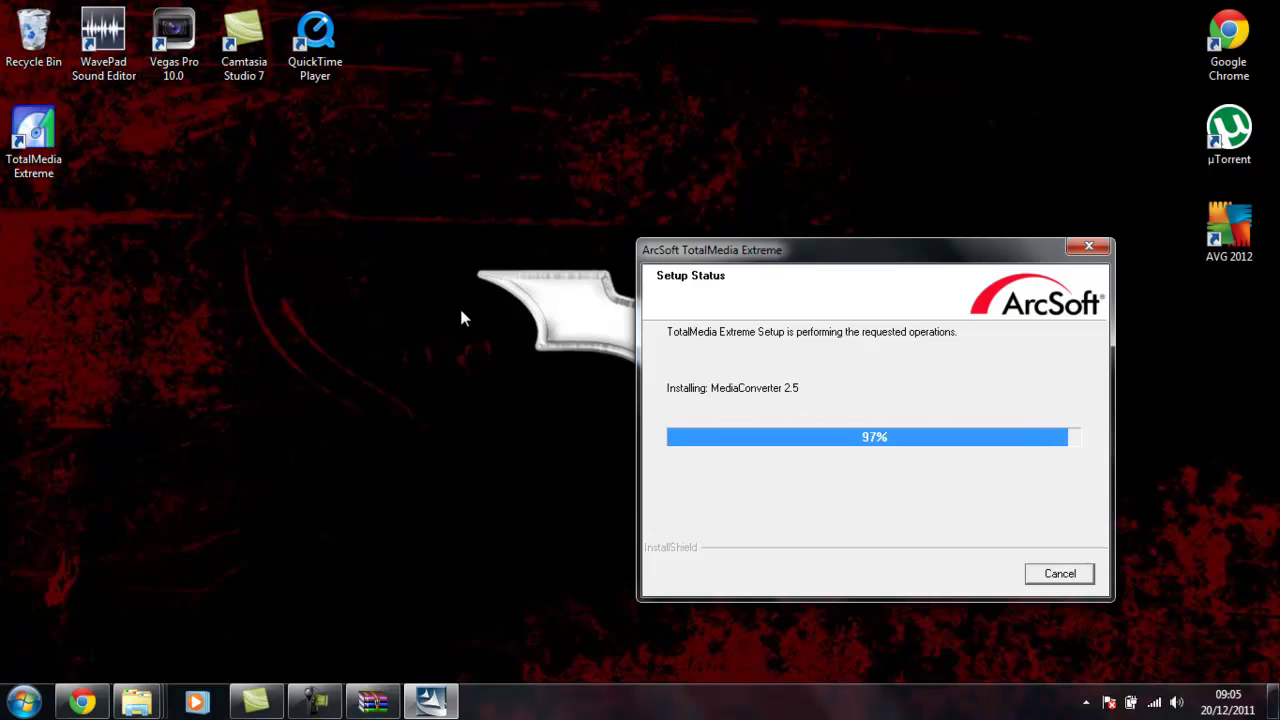
left_click_drag(777, 251, 731, 67)
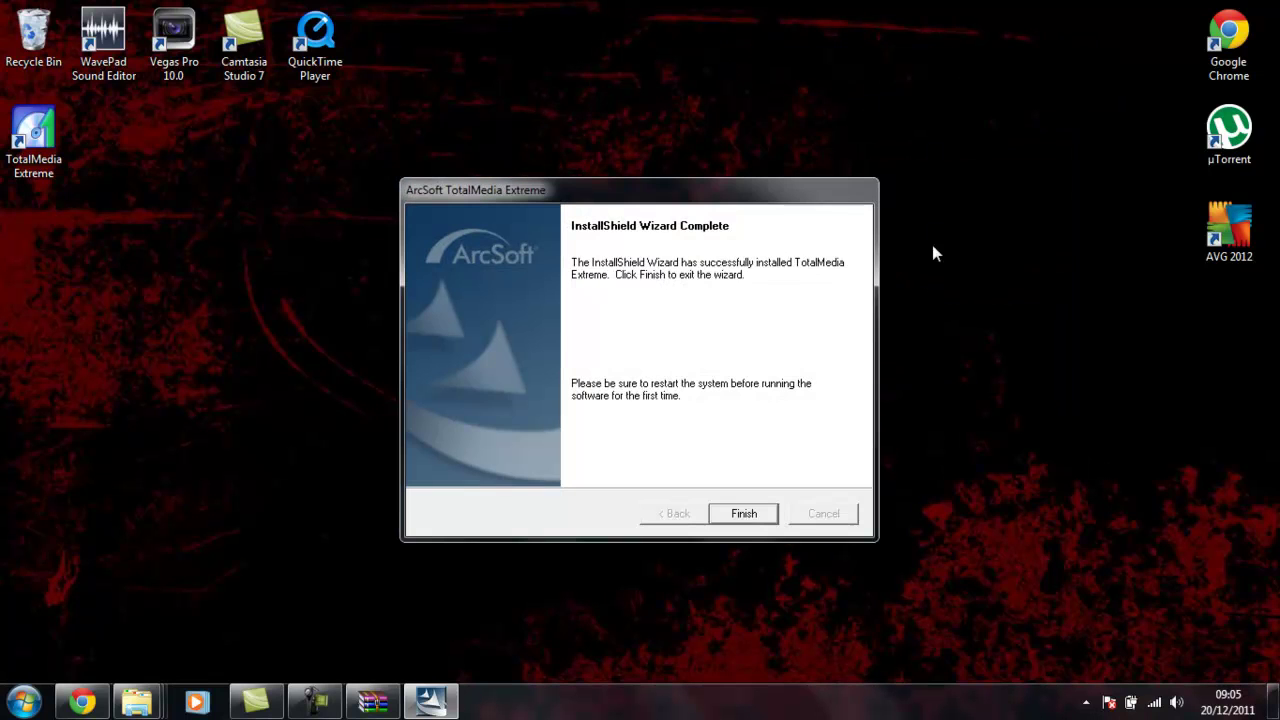
Finish the setup wizard and launch TotalMedia Extreme from the desktop.
left_click(743, 514)
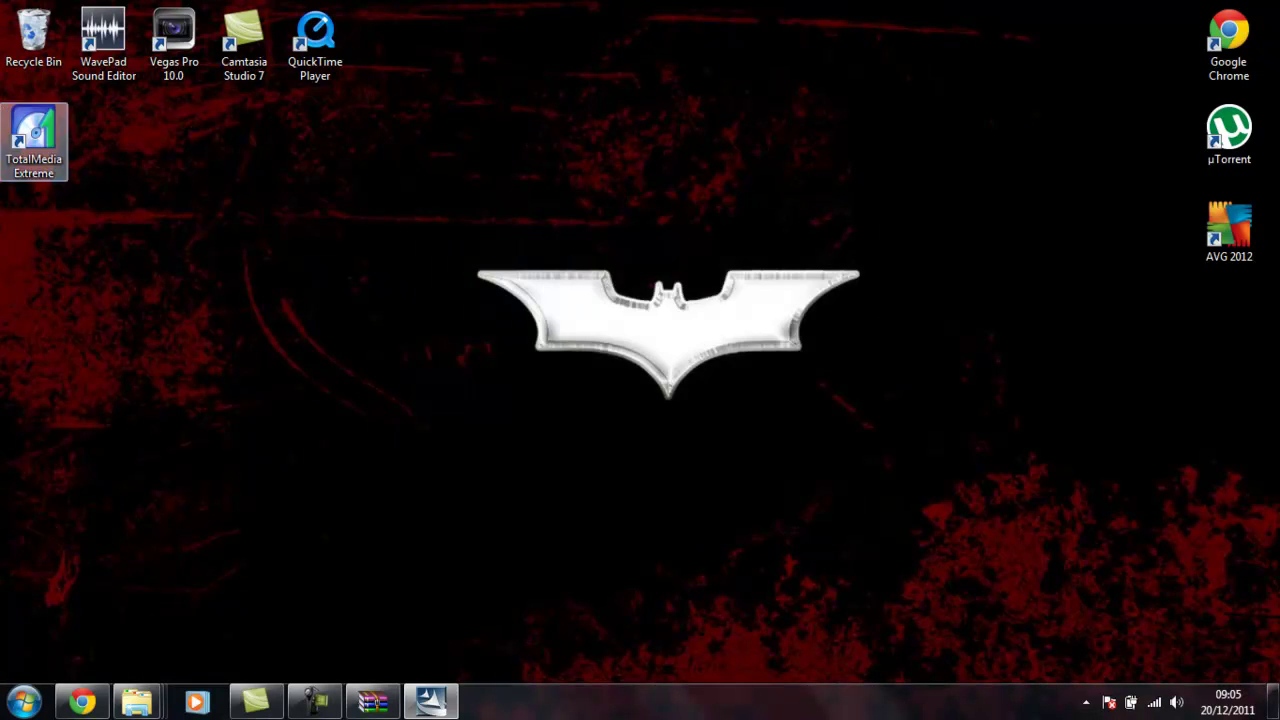
left_click(50, 135)
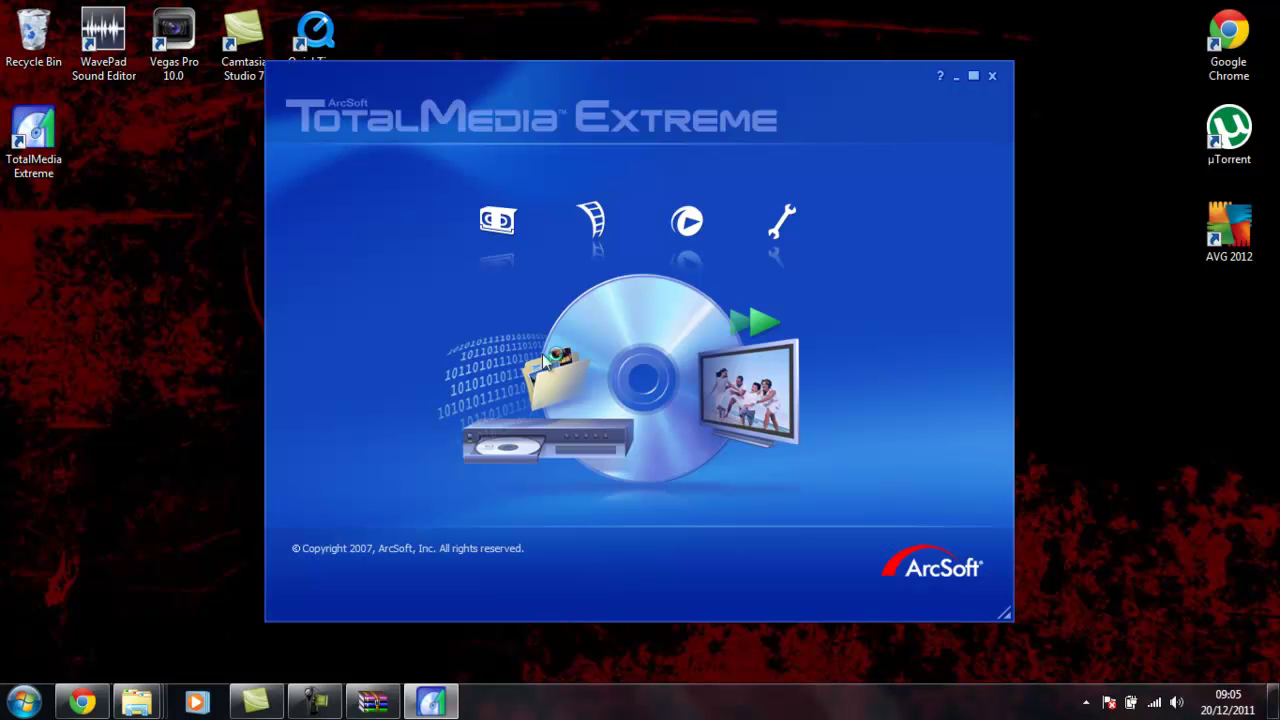
Accept the download of the new TotalMedia Extreme version and close the main program window.
left_click(500, 228)
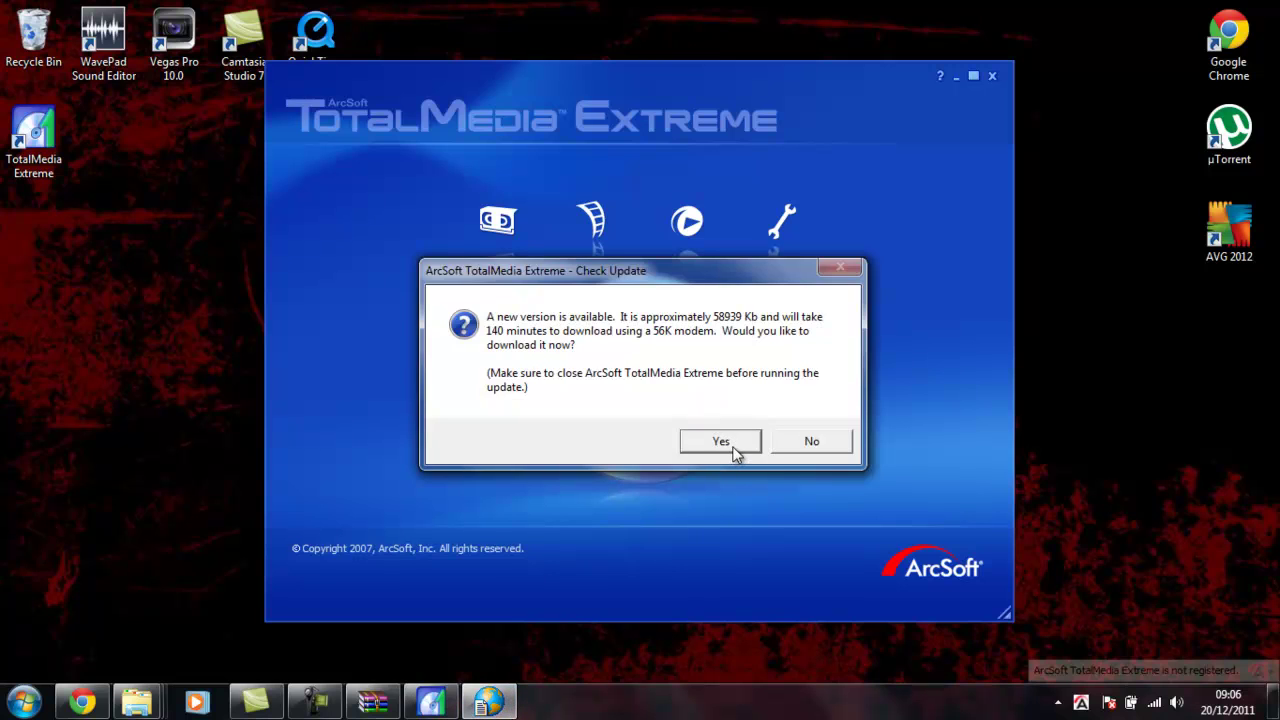
left_click(722, 443)
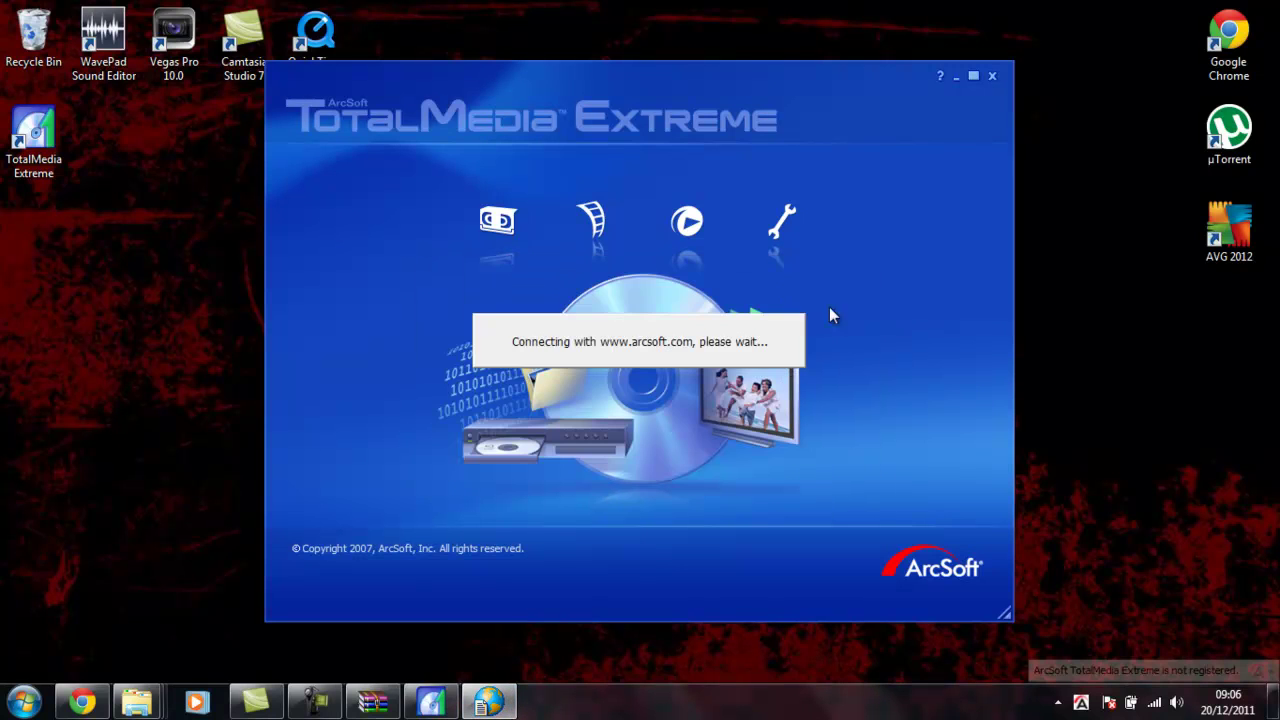
left_click(994, 77)
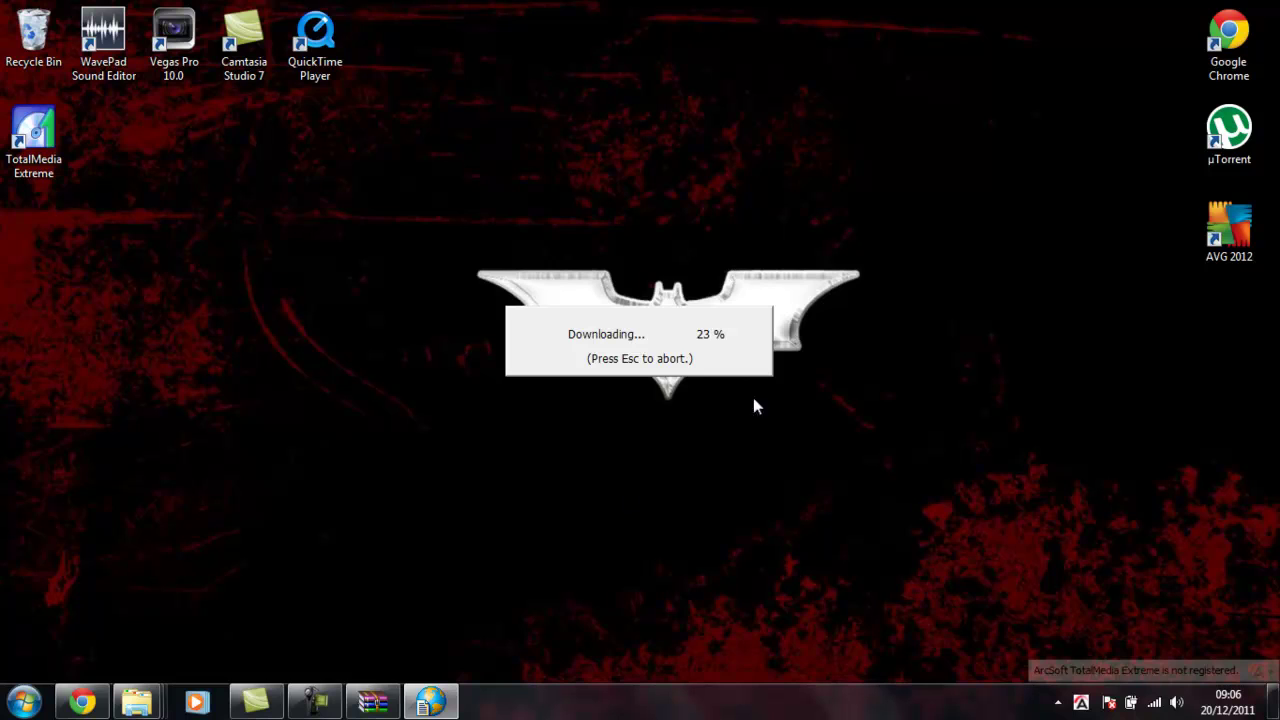
Switch to WinRAR and navigate up from the archive's Installation Files folder to the root of Local Disk (C:).
mouse_move(363, 712)
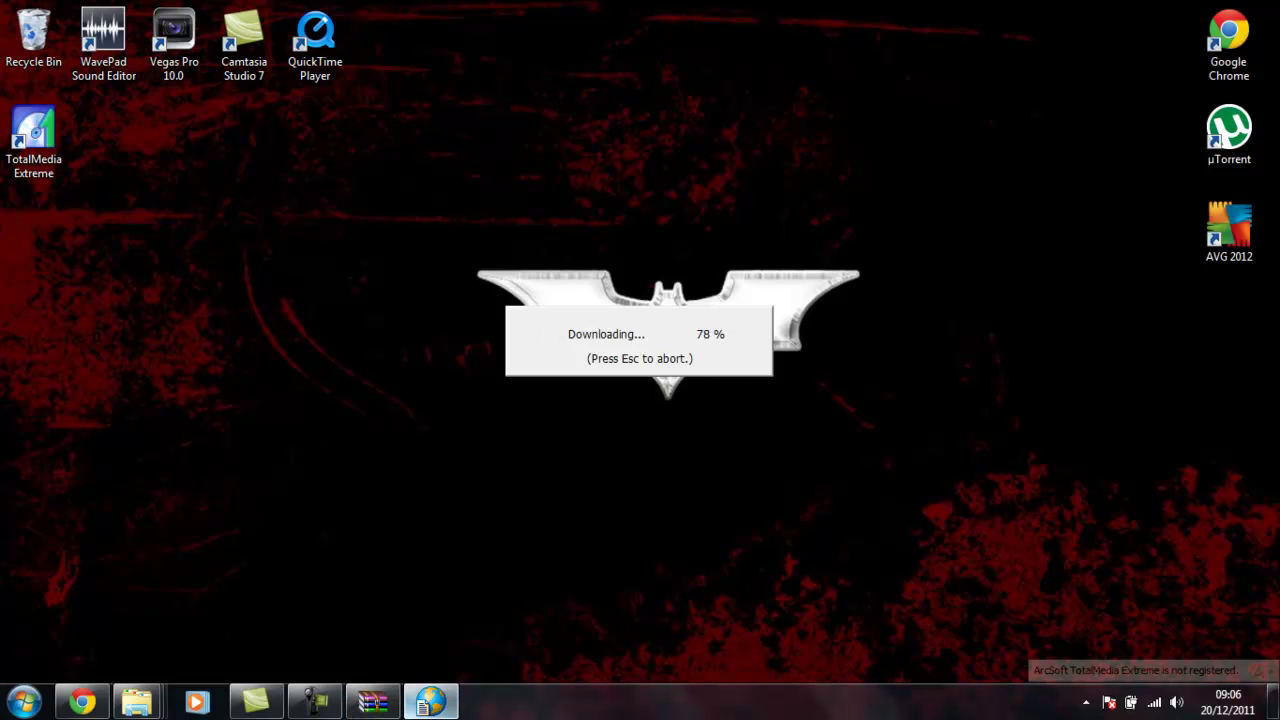
left_click(372, 702)
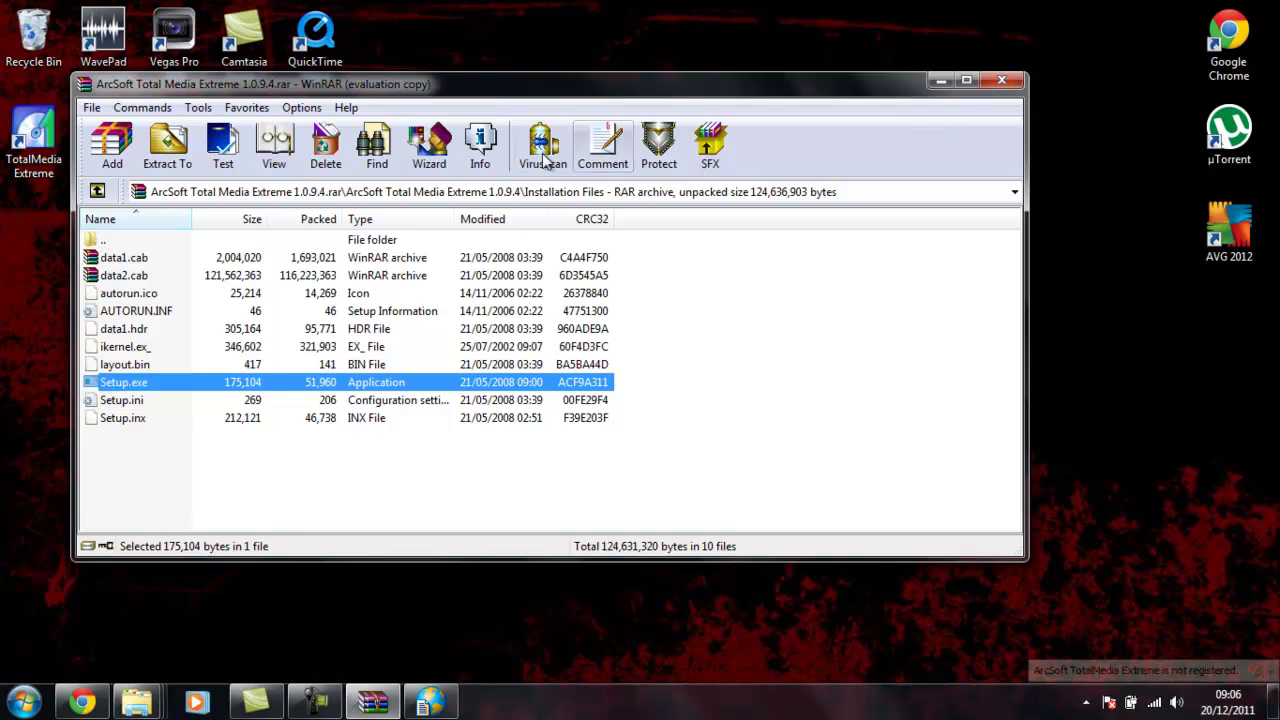
left_click(97, 191)
left_click(97, 191)
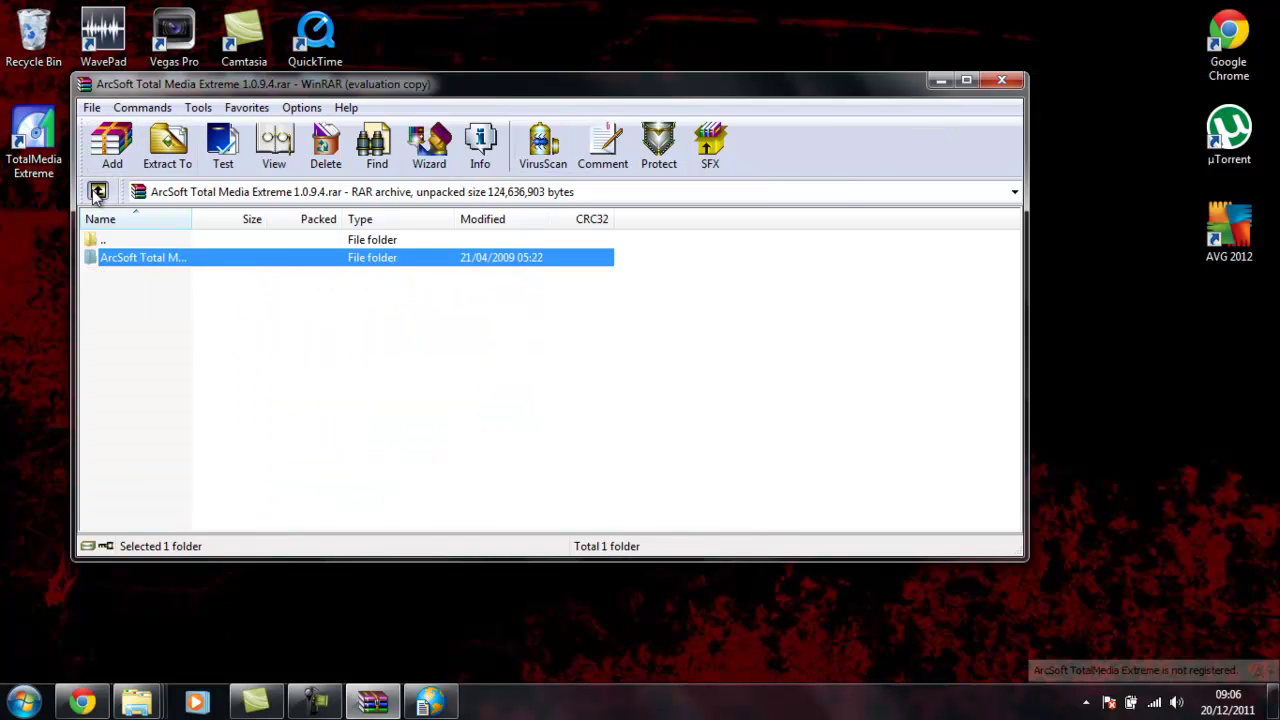
left_click(97, 191)
left_click(97, 191)
left_click(97, 191)
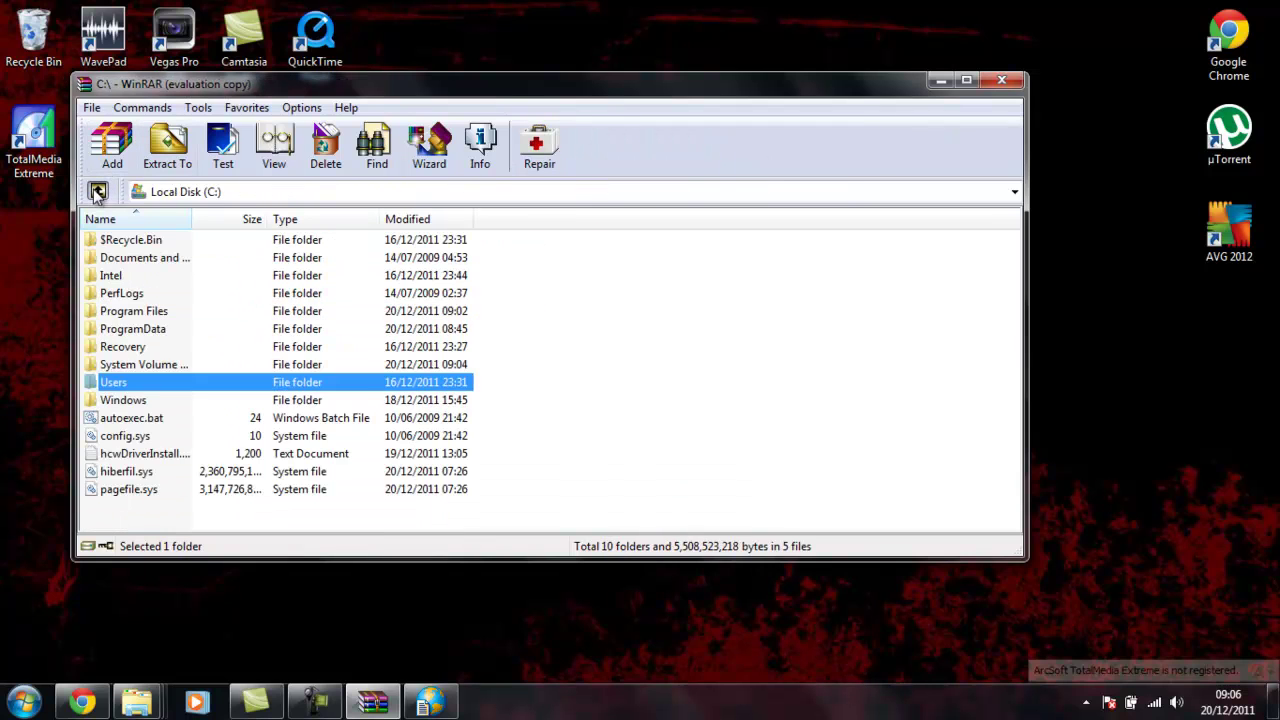
Navigate up to the Computer level in WinRAR and close its window.
left_click(97, 191)
left_click(97, 191)
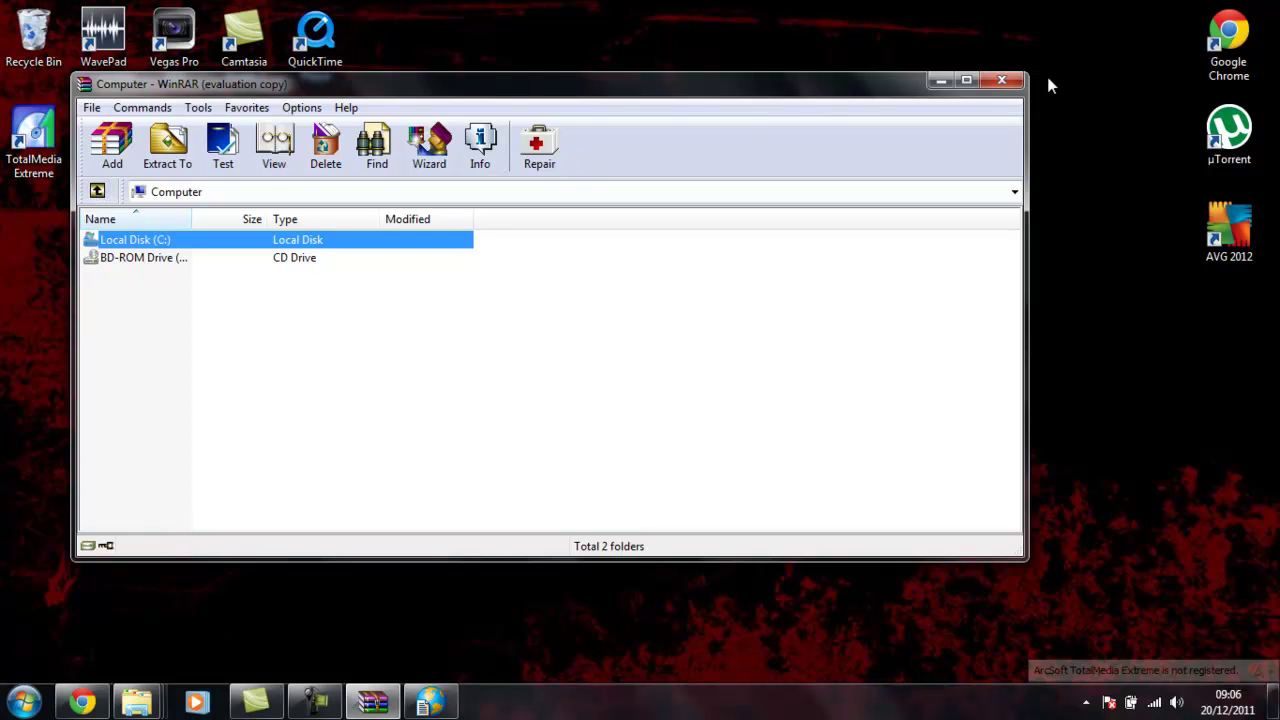
left_click(1001, 80)
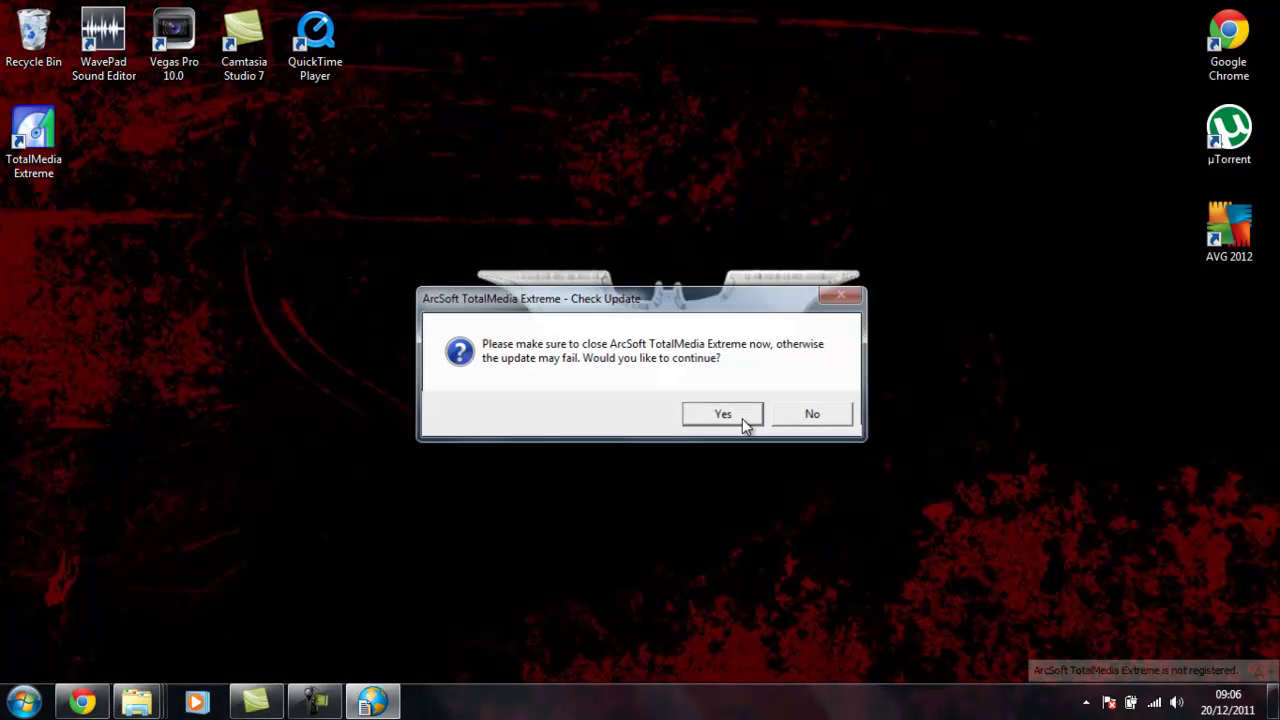
Continue the TotalMedia Extreme update, locating the installation with Autodetect and approving the update of the detected program.
left_click(722, 414)
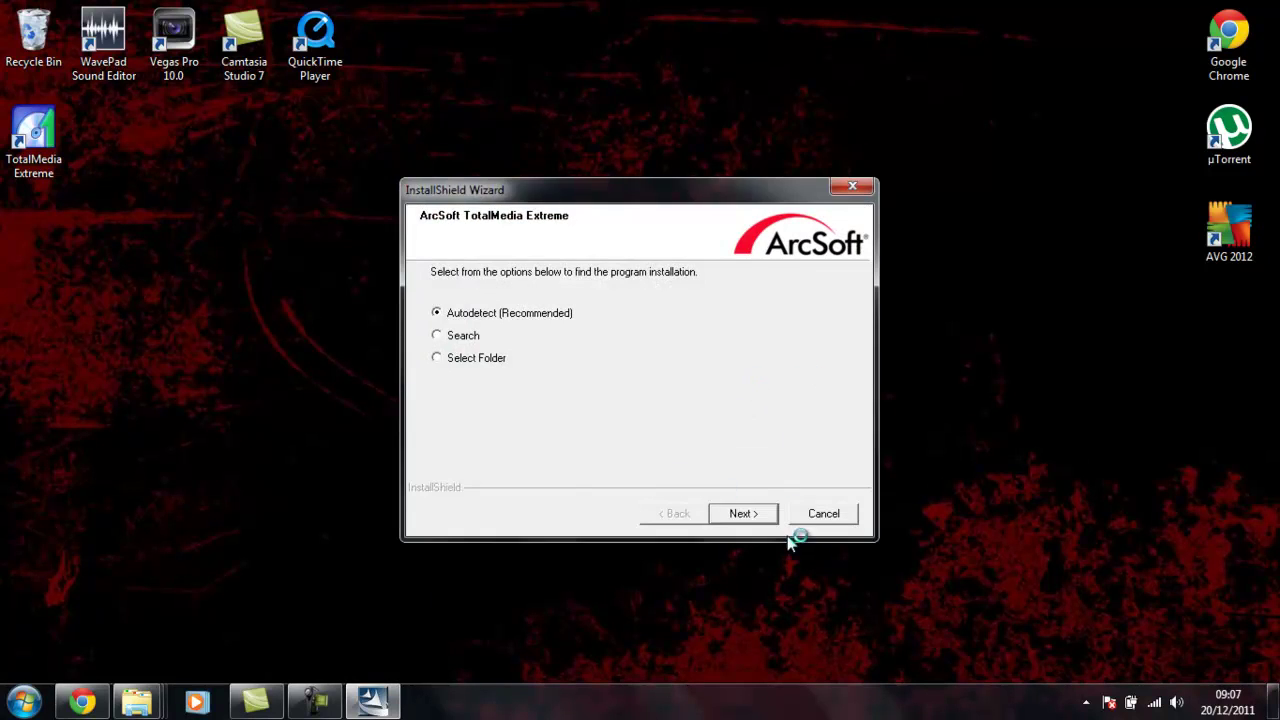
left_click(742, 515)
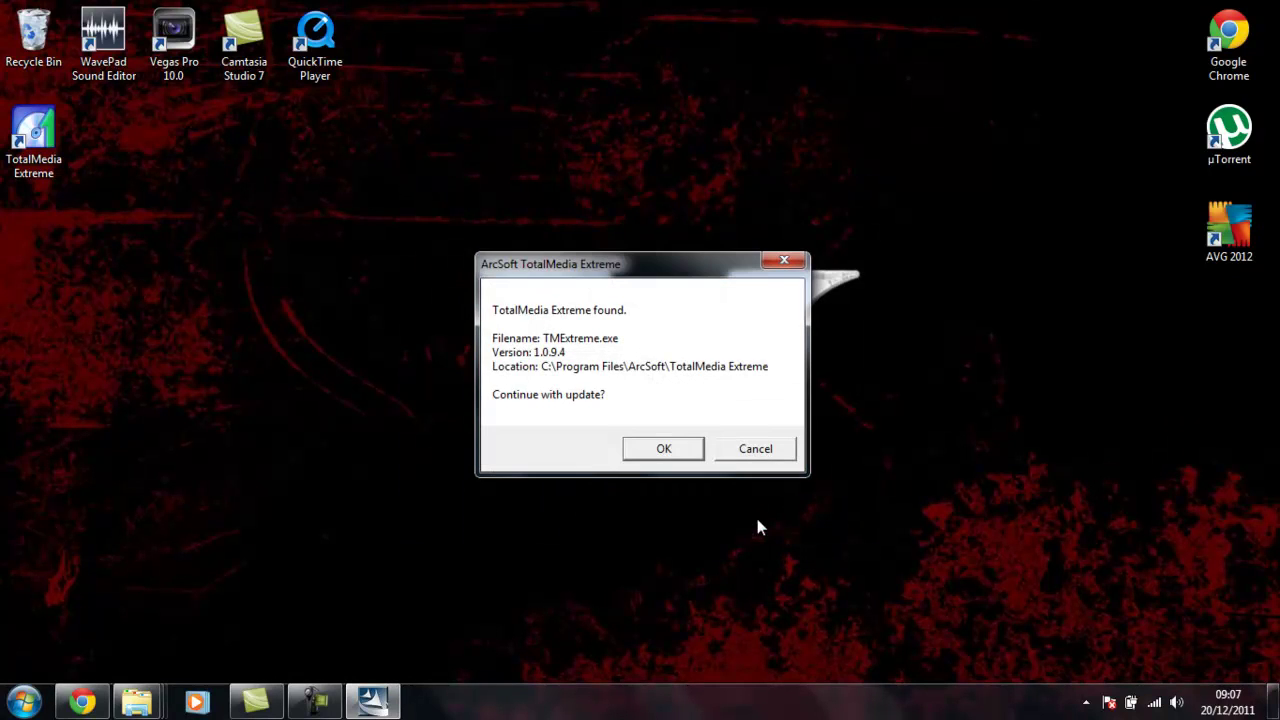
left_click(665, 449)
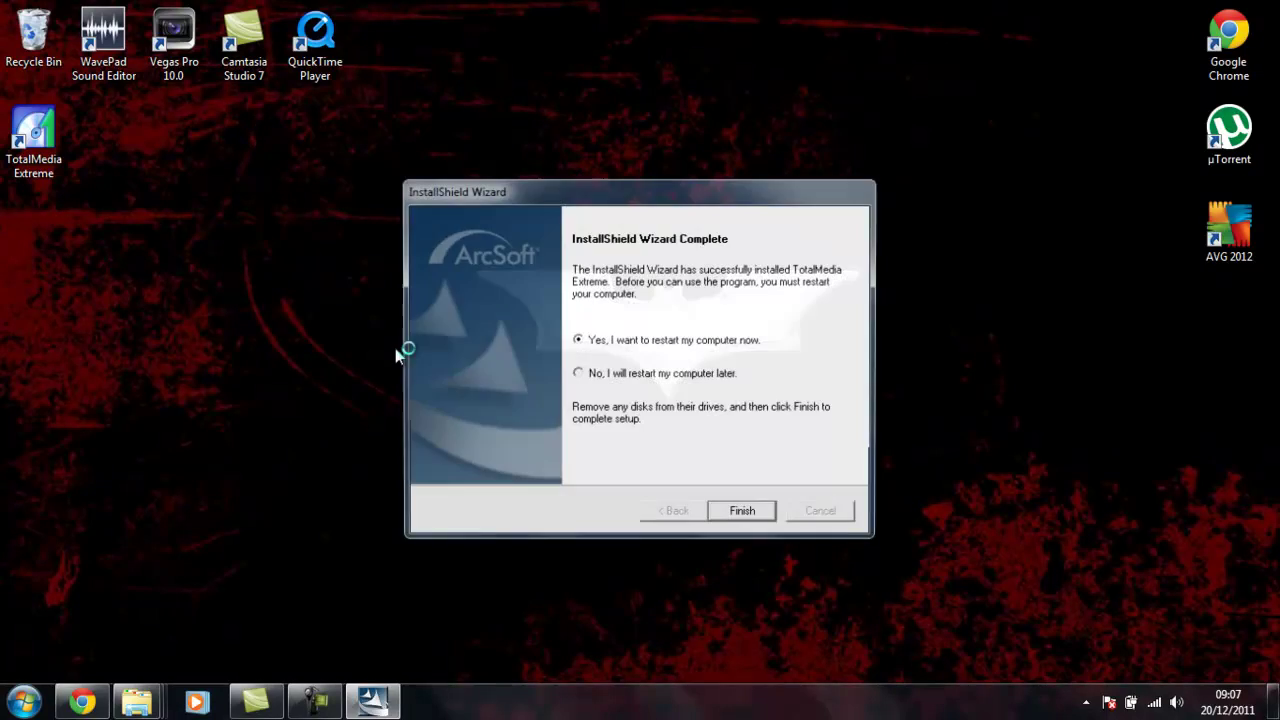
Finish the update wizard without restarting the computer and launch TotalMedia Extreme from the desktop.
left_click(648, 378)
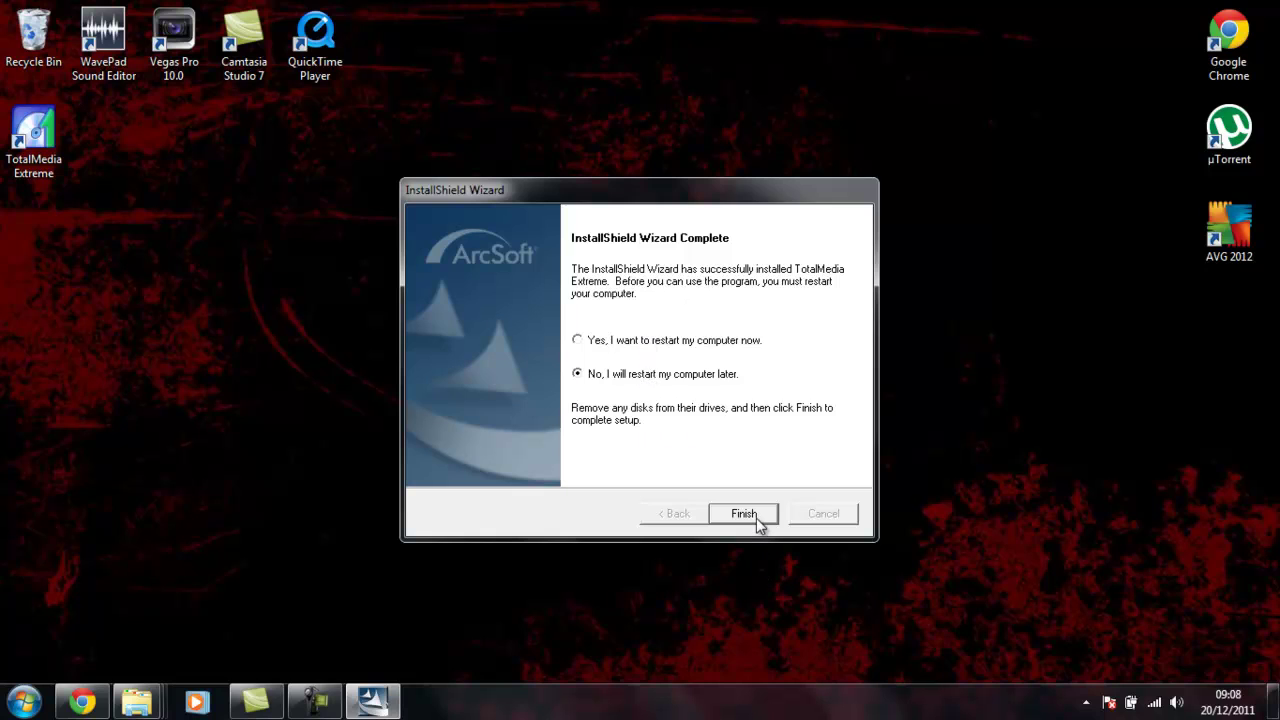
left_click(756, 520)
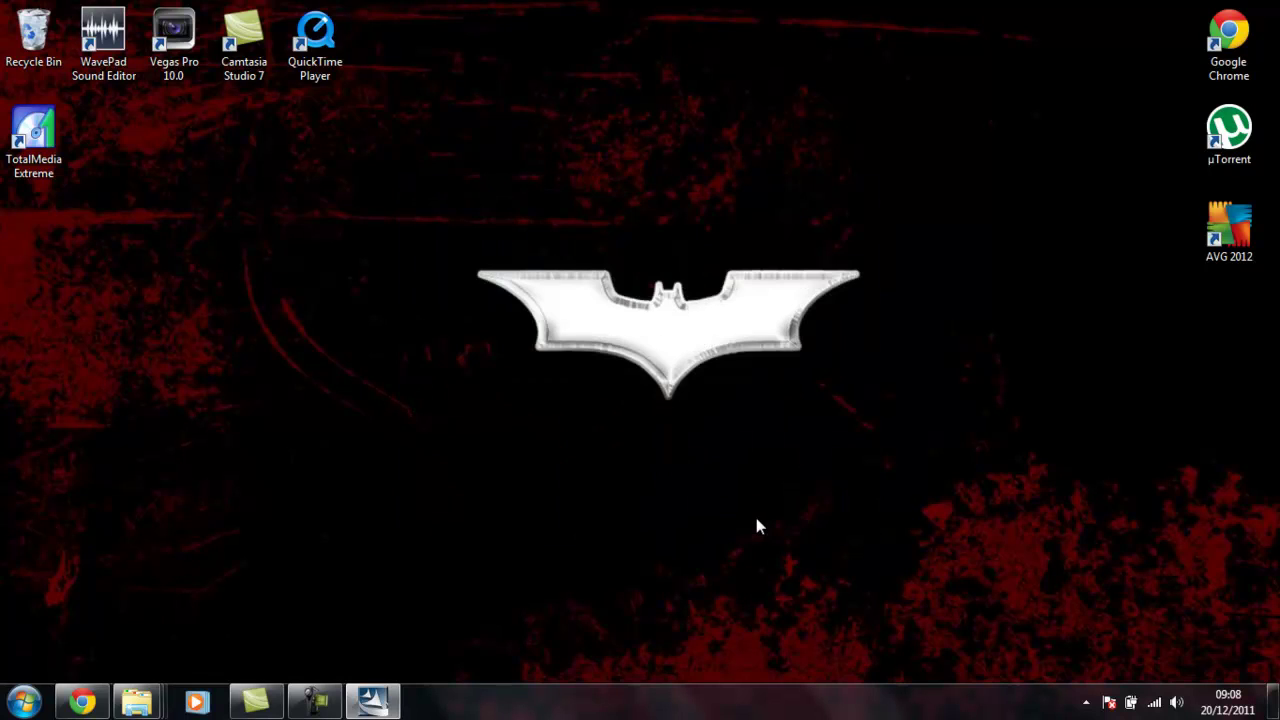
double_click(50, 142)
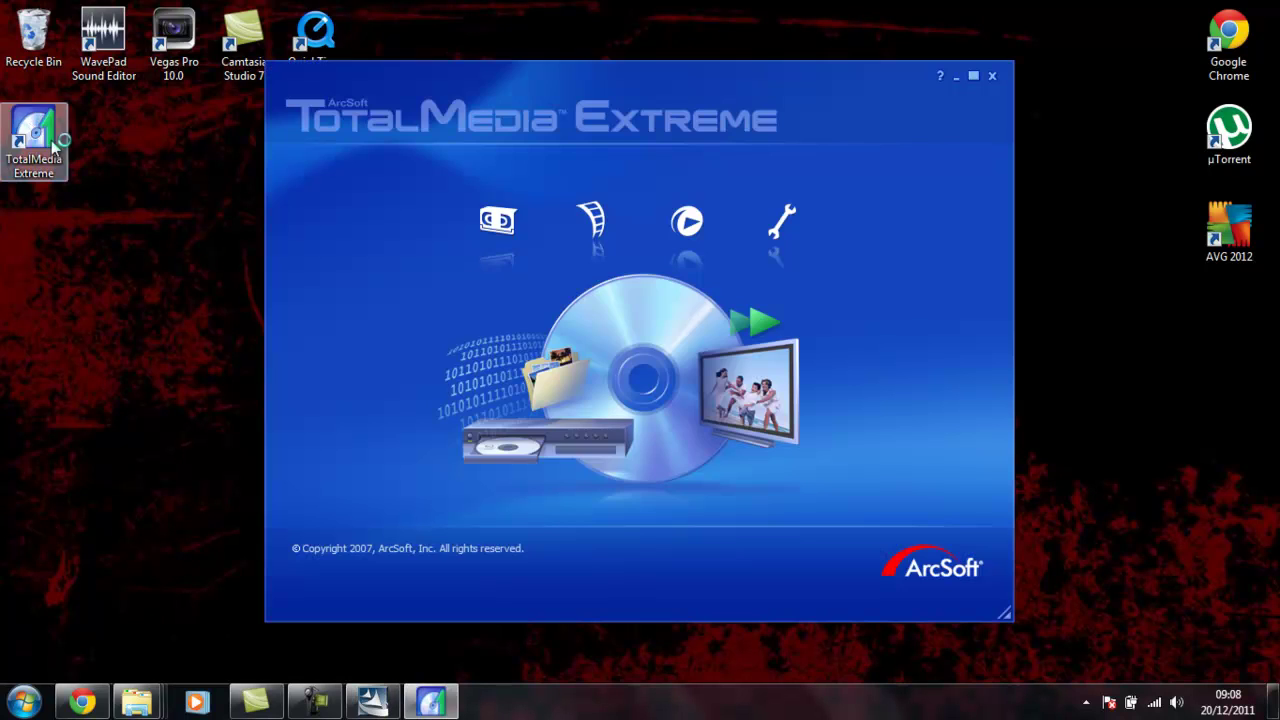
Look through the Record Video, Create Disc and Play Video categories on the TotalMedia Extreme start screen.
left_click(500, 225)
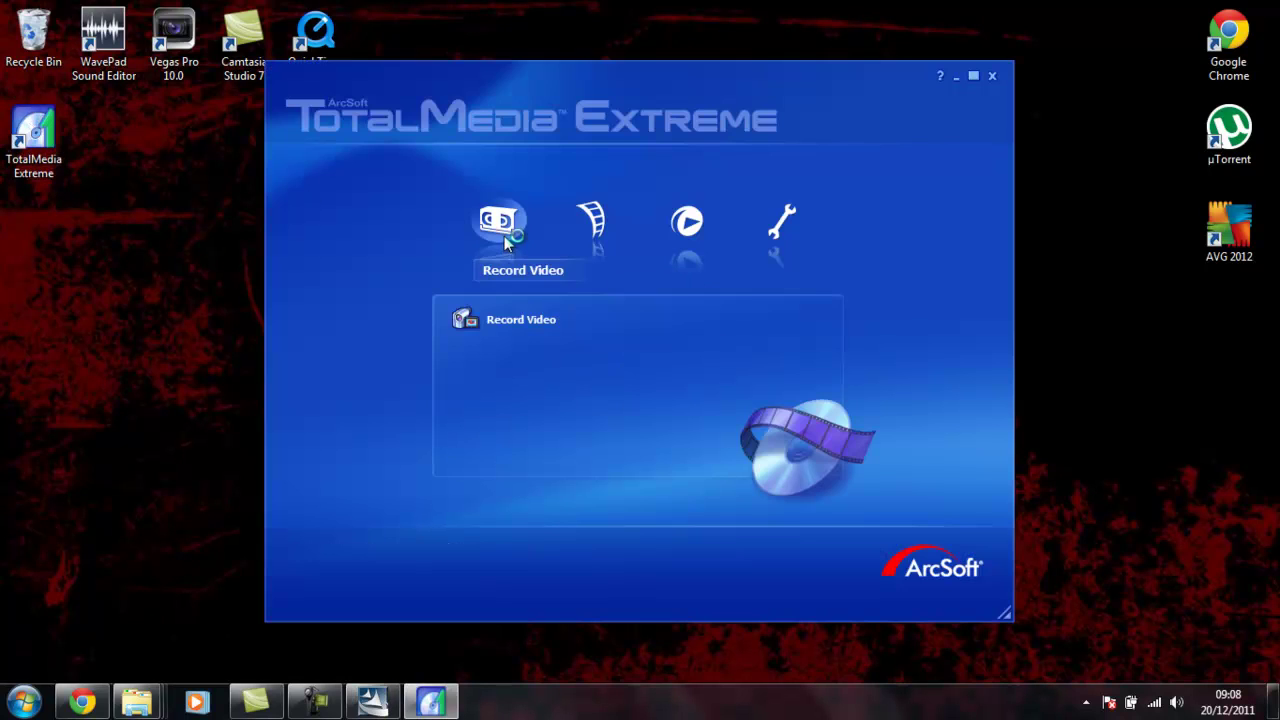
mouse_move(697, 238)
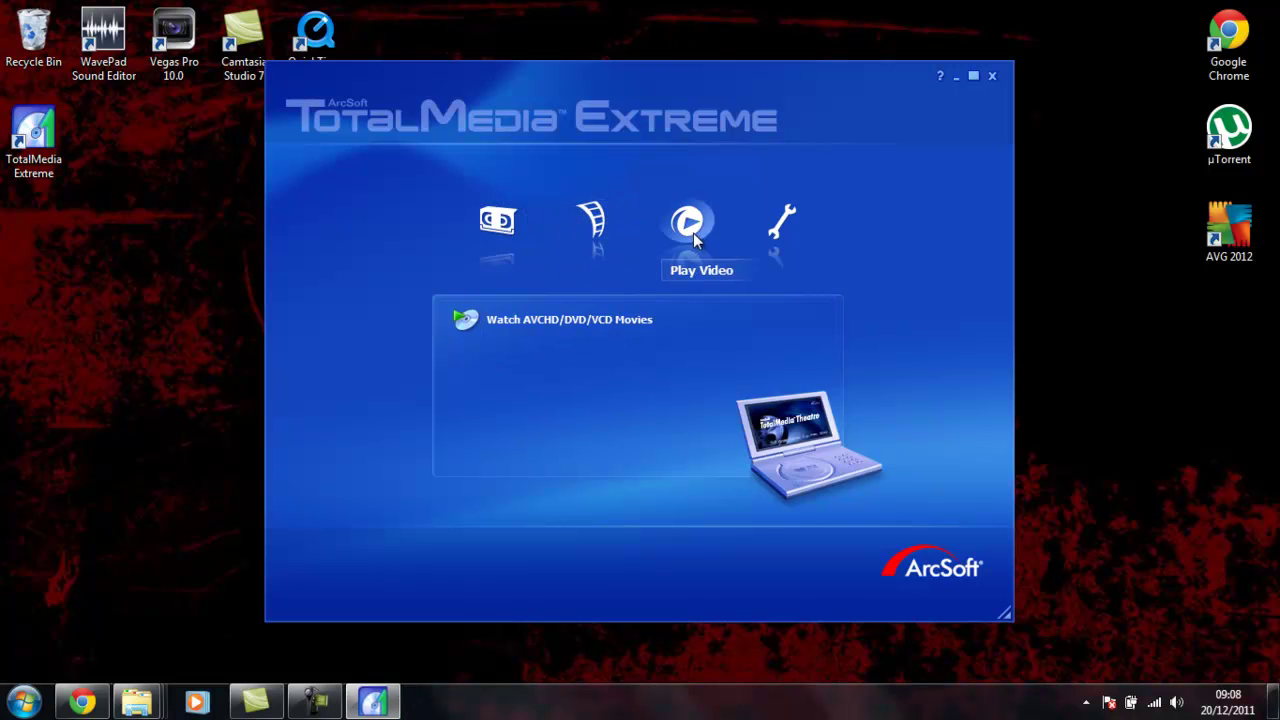
mouse_move(490, 250)
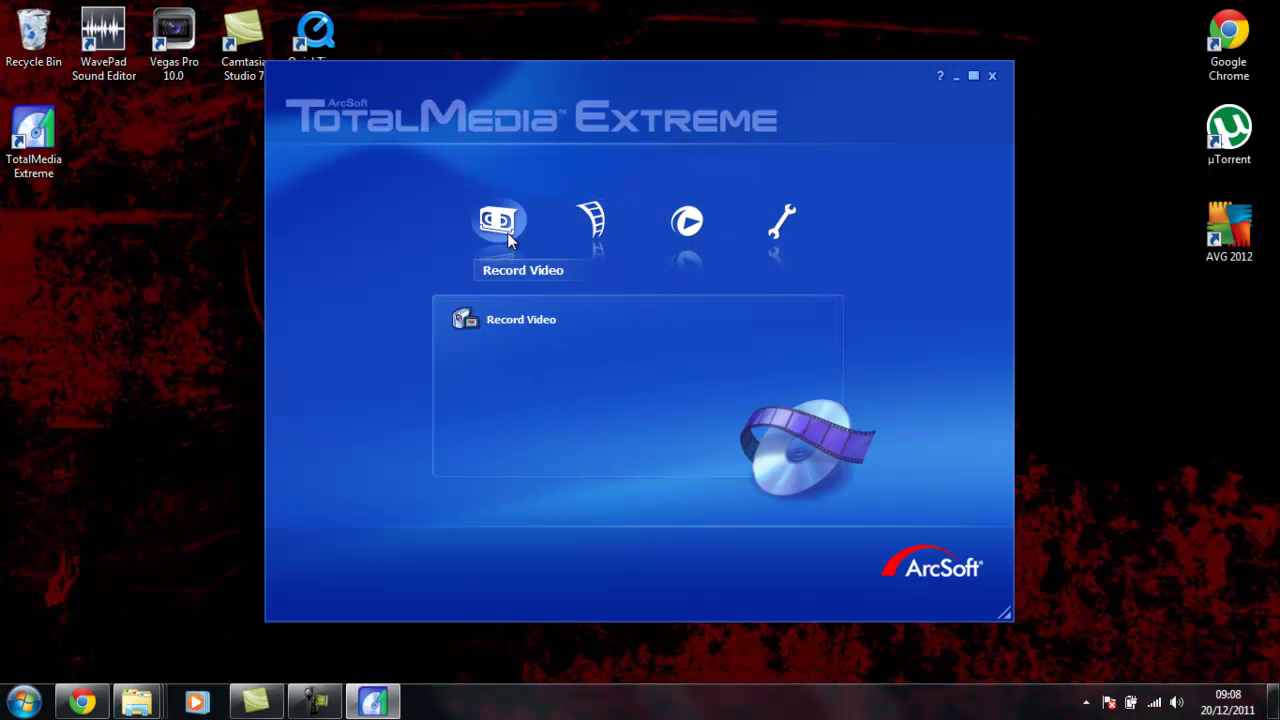
mouse_move(780, 230)
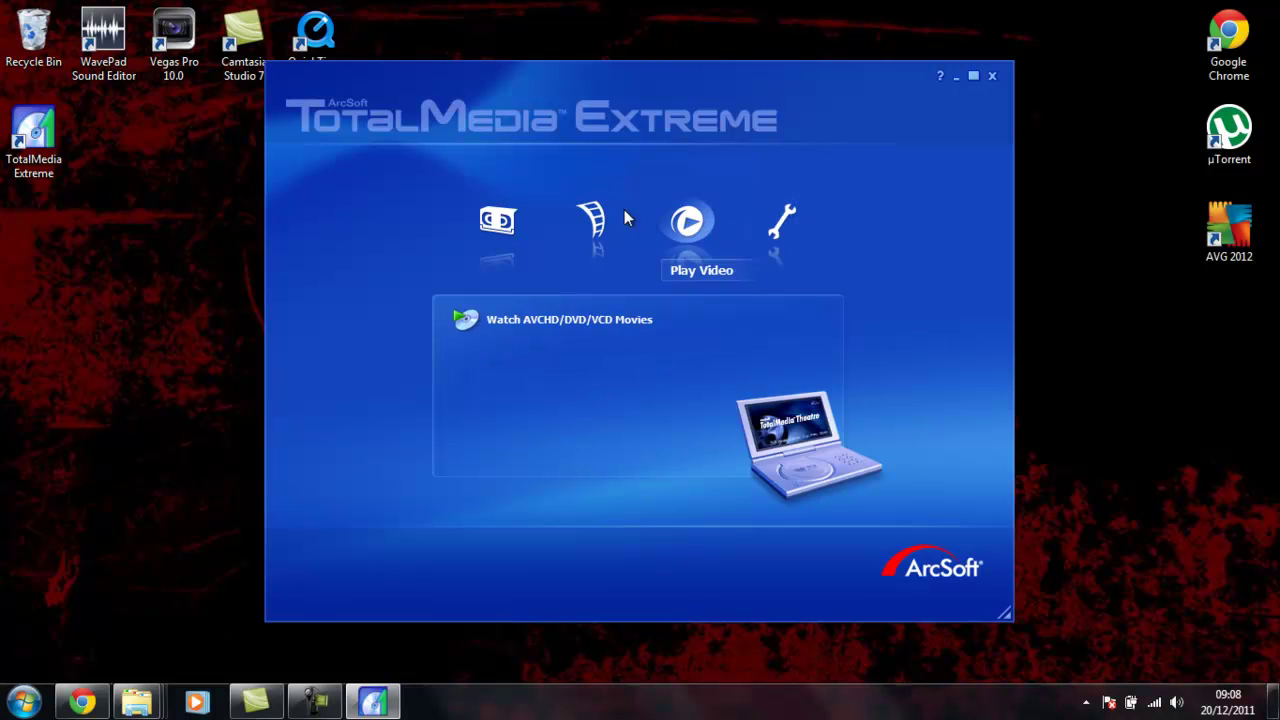
mouse_move(613, 218)
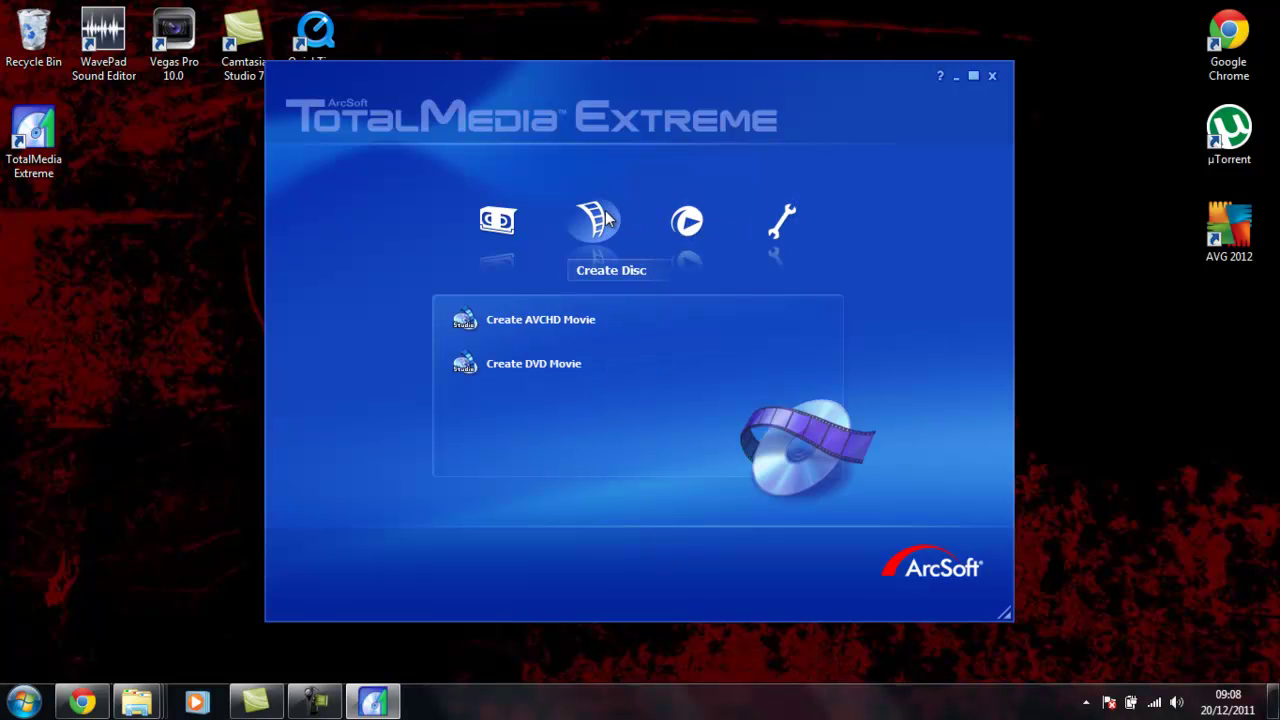
mouse_move(500, 226)
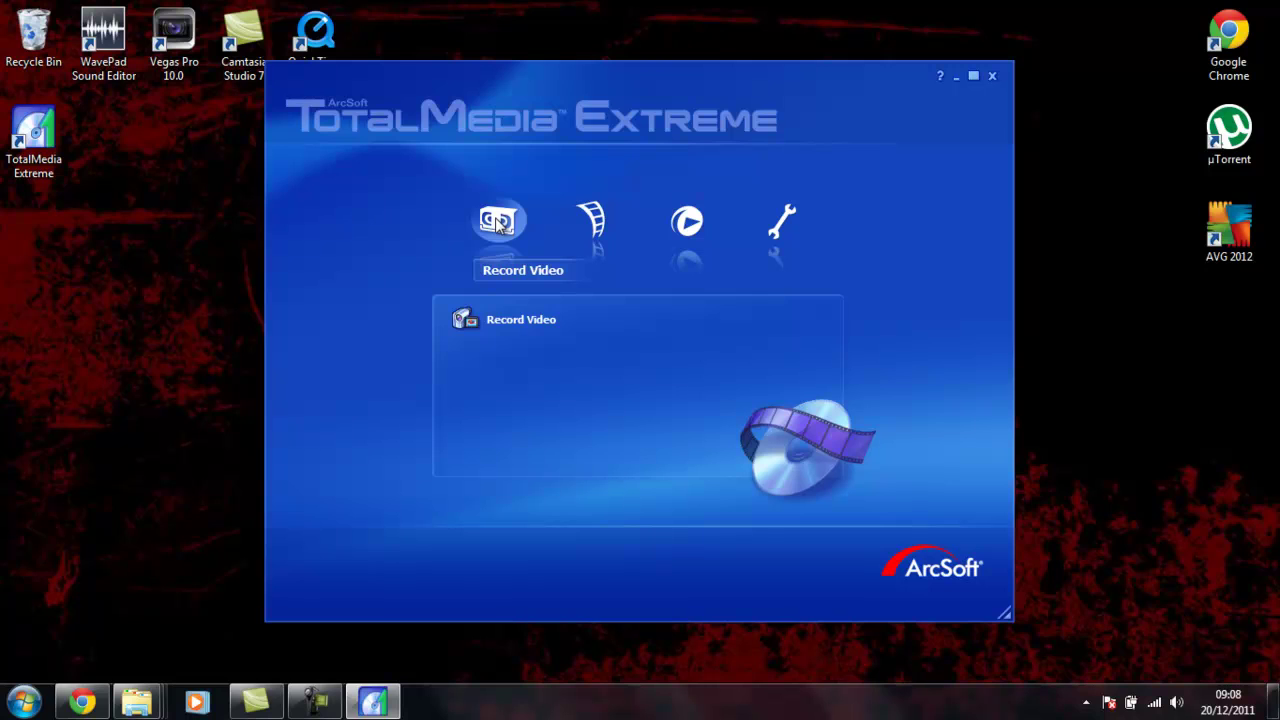